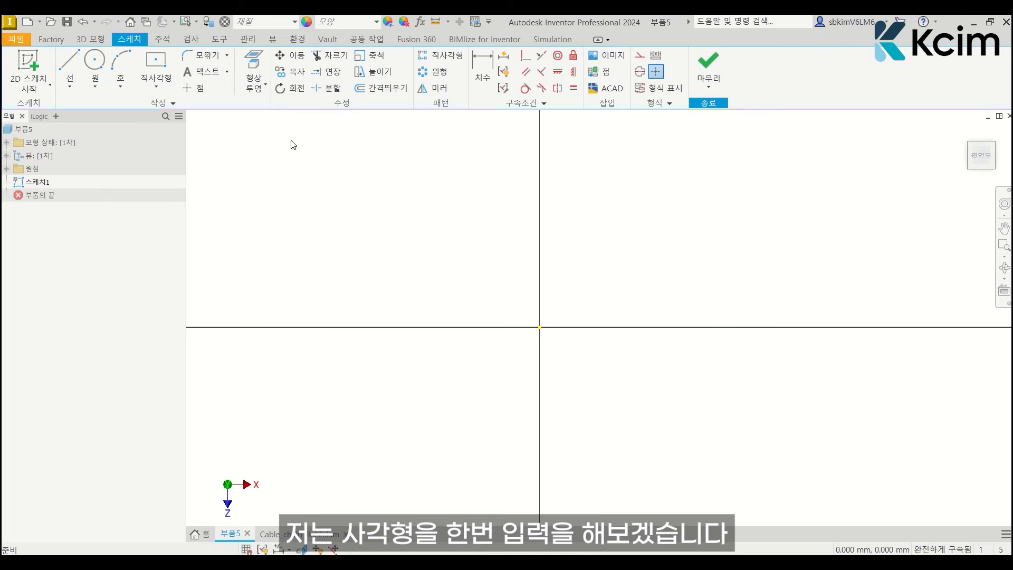
Sketch a center-point rectangle about 41 mm wide, centered on the sketch origin.
click(156, 82)
click(176, 164)
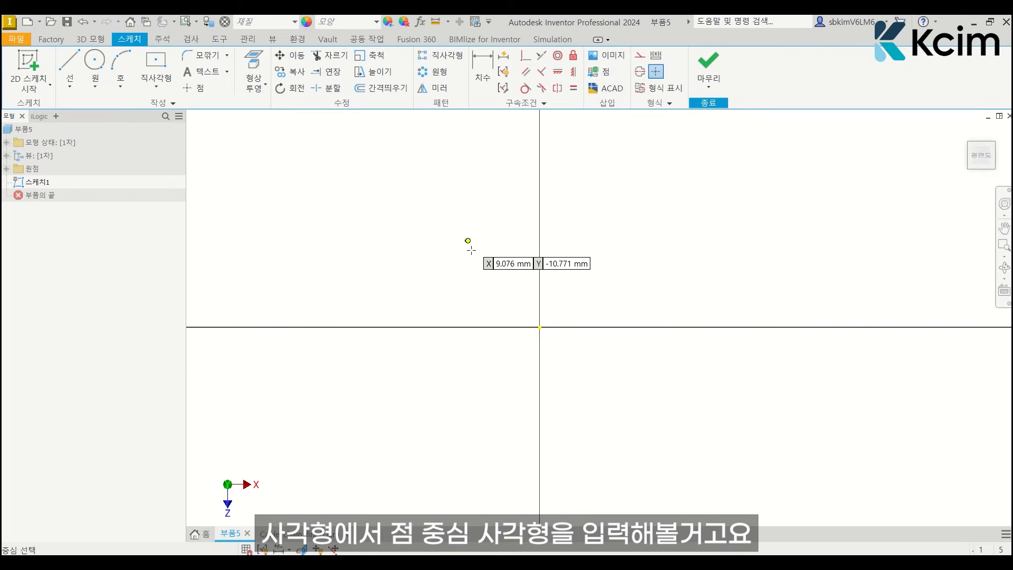
click(539, 327)
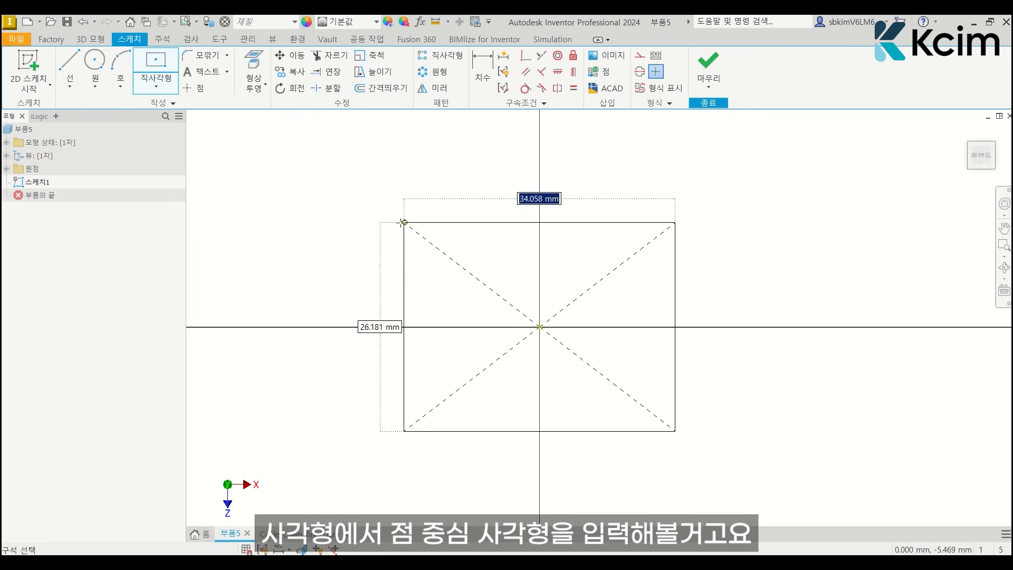
click(376, 224)
middle_drag(397, 192, 397, 195)
key(Escape)
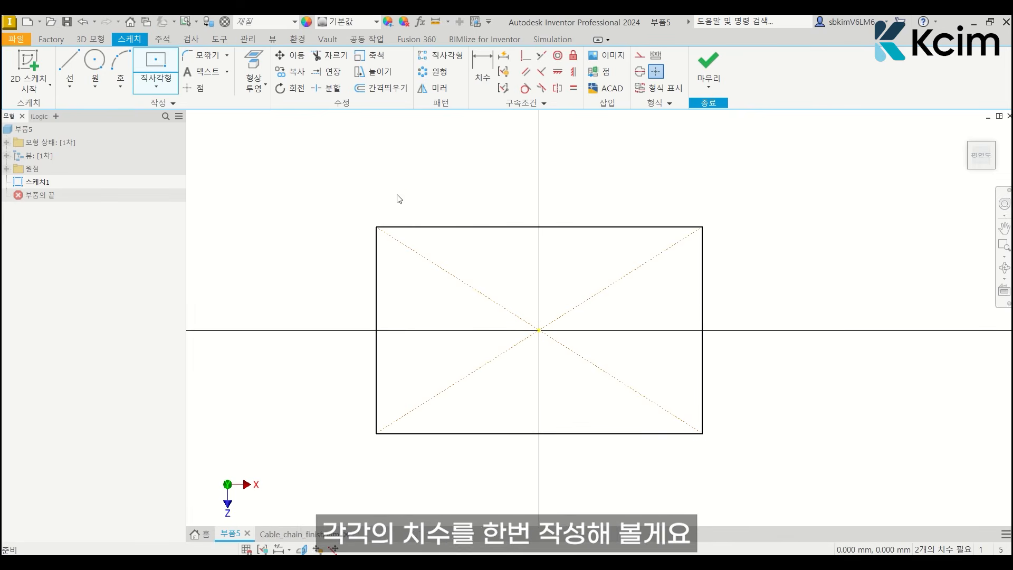
Dimension the rectangle's upper edge and set its width to 50 mm.
click(484, 68)
click(533, 227)
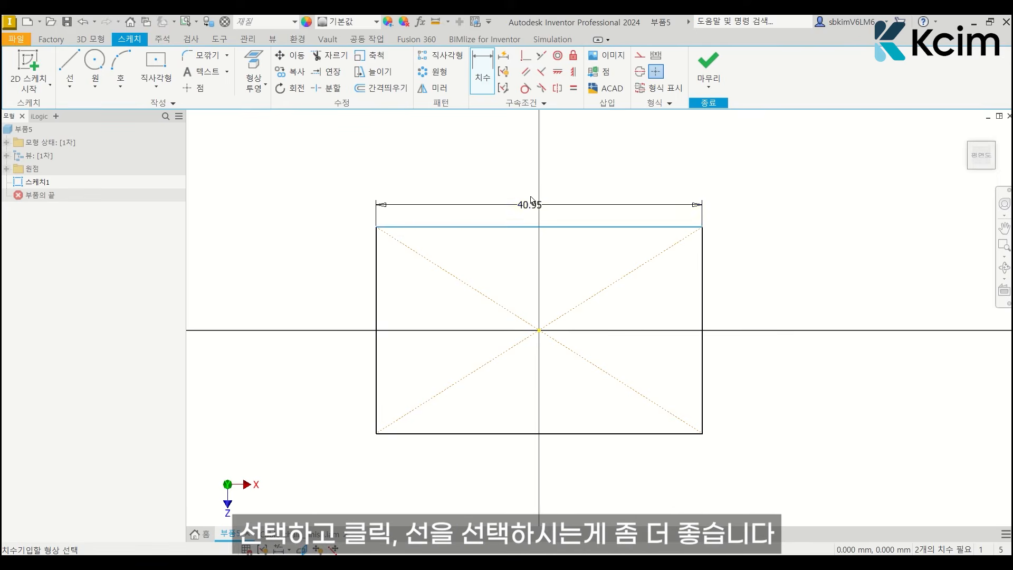
click(530, 170)
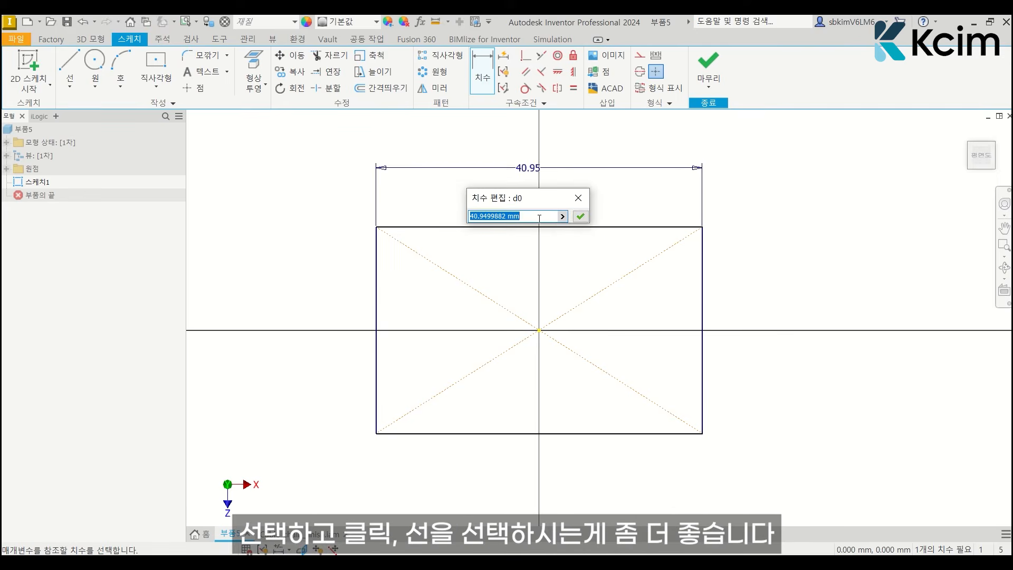
text(50)
key(Return)
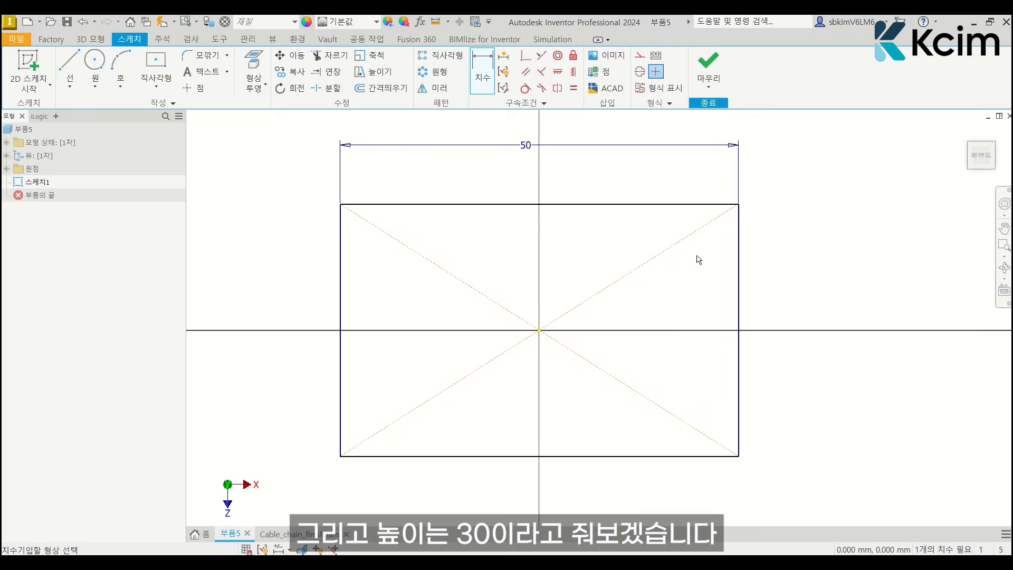
Dimension the rectangle's right edge and set its height to 30 mm.
click(738, 269)
click(789, 272)
text(30)
key(Return)
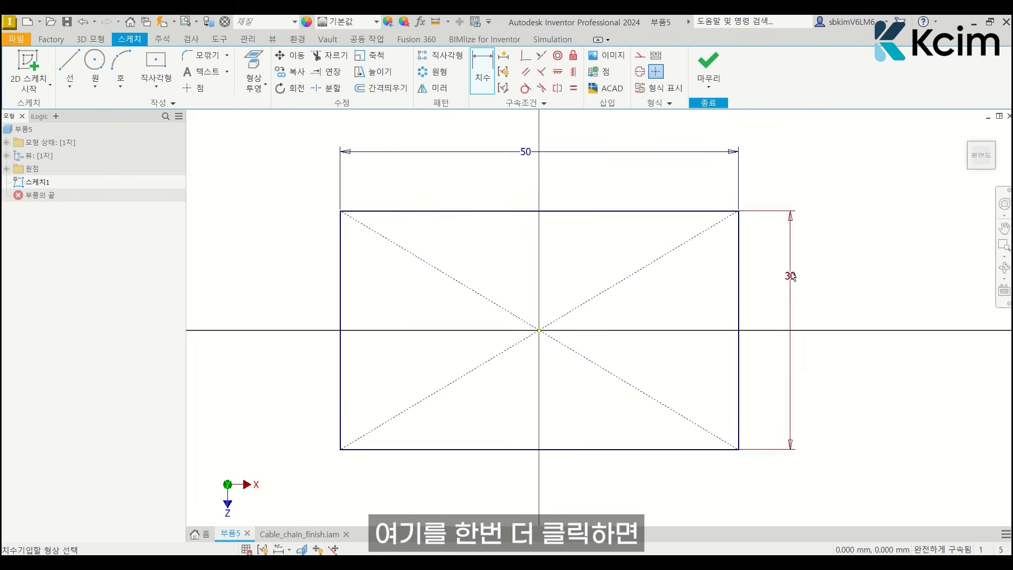
Set the rectangle's height dimension to 20 mm and leave the dimension command.
click(783, 293)
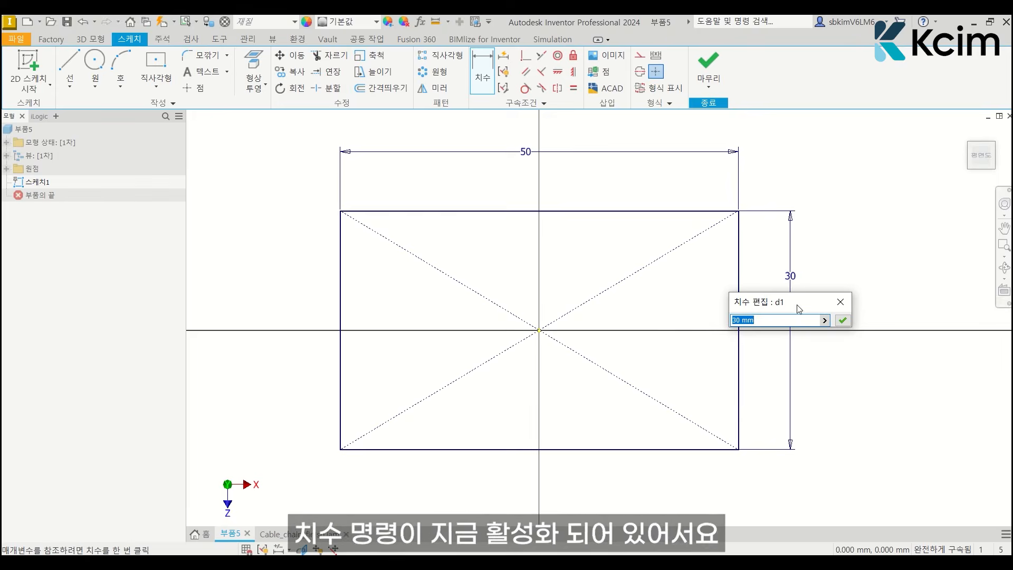
text(20)
key(Return)
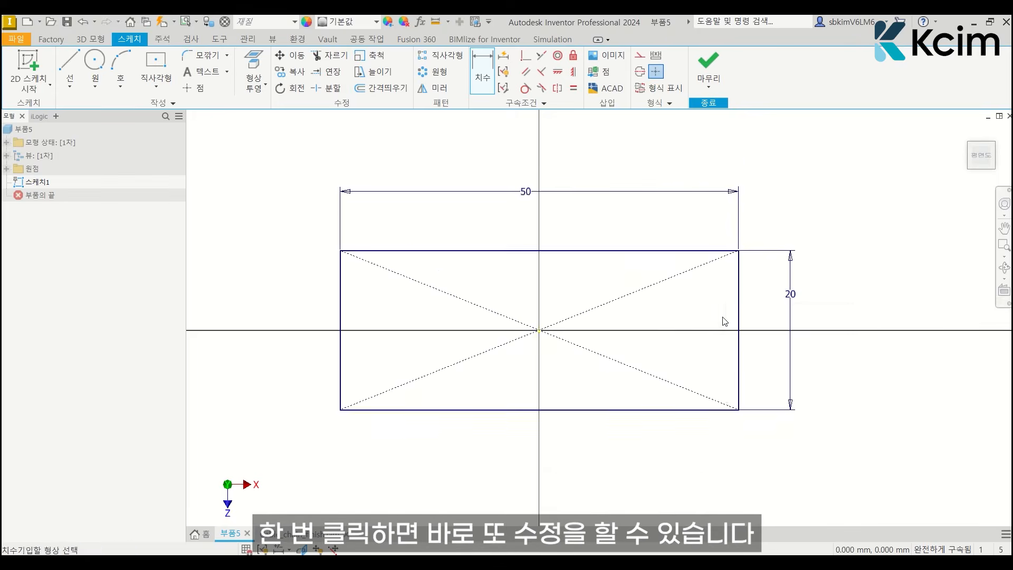
key(Escape)
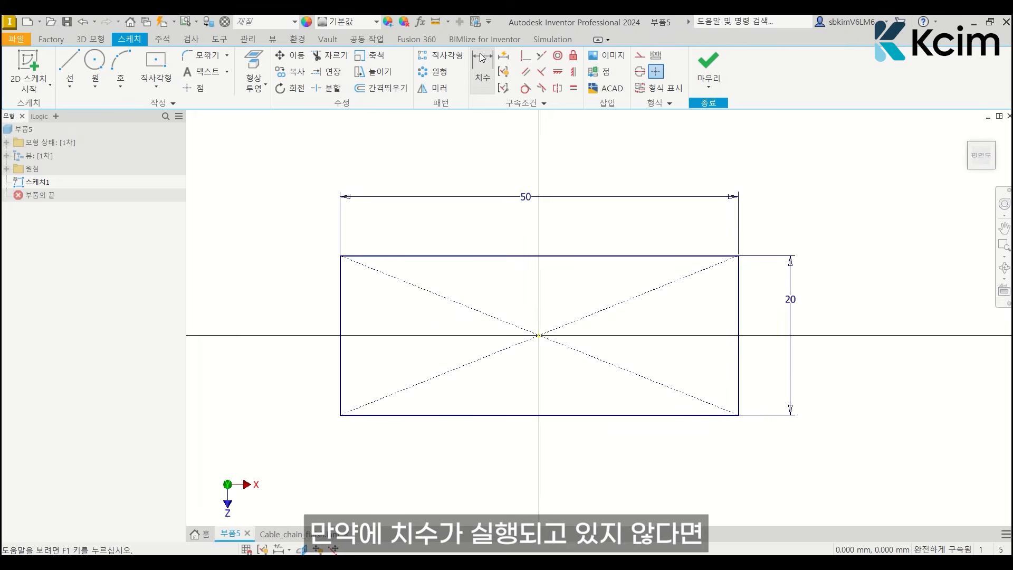
Set the rectangle's existing width dimension to 60 mm.
double_click(527, 197)
text(60)
key(Return)
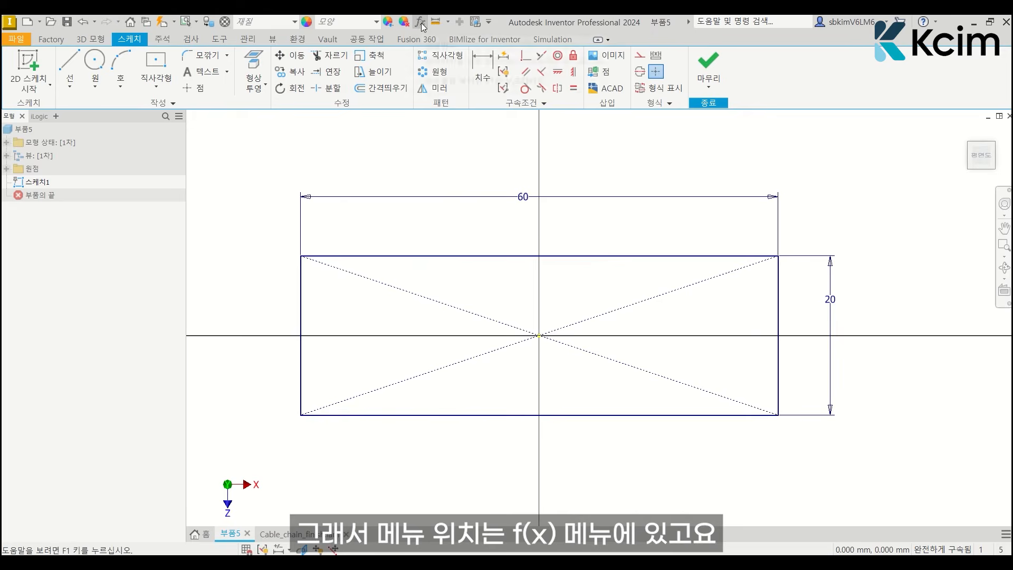
Set the width parameter d0 to 50 mm in the model parameter table and close the table.
click(248, 39)
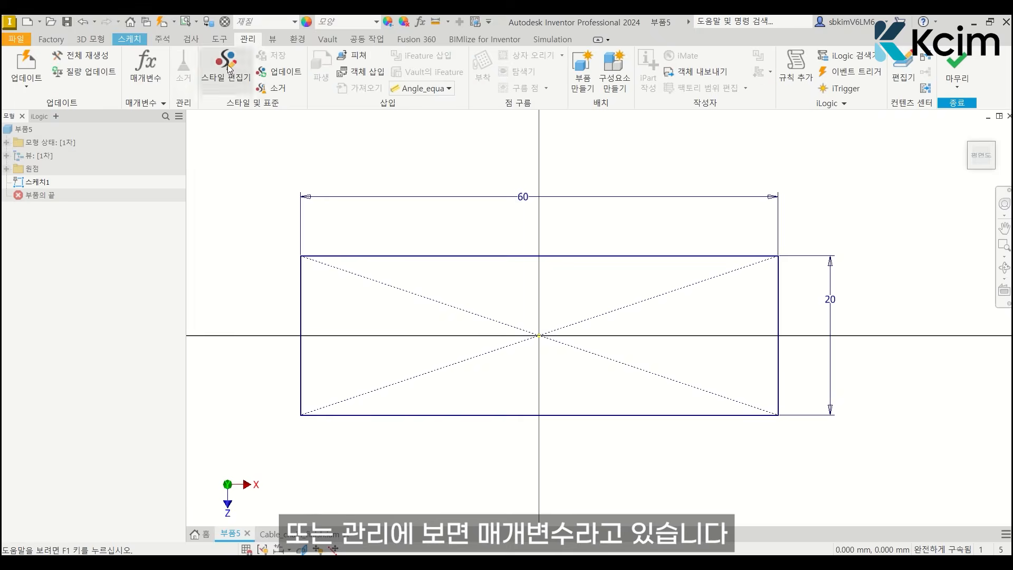
click(154, 79)
drag(443, 119, 356, 290)
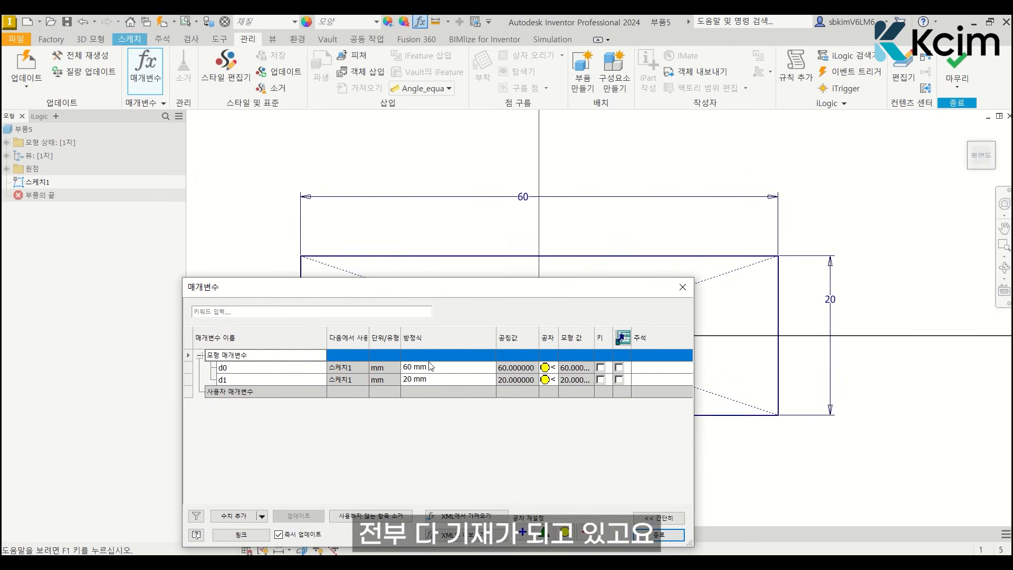
drag(430, 368, 409, 366)
text(50)
key(Return)
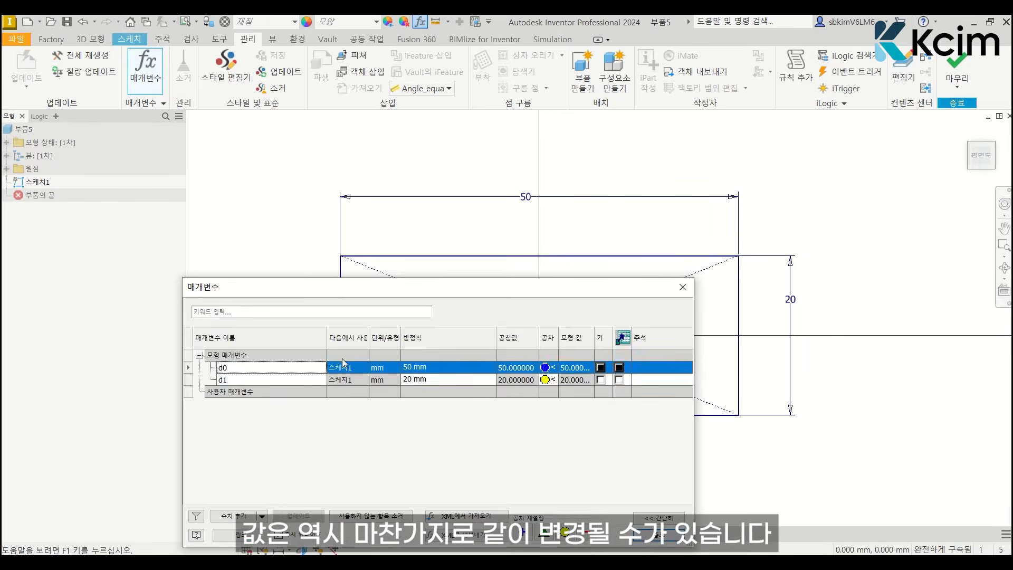
click(658, 533)
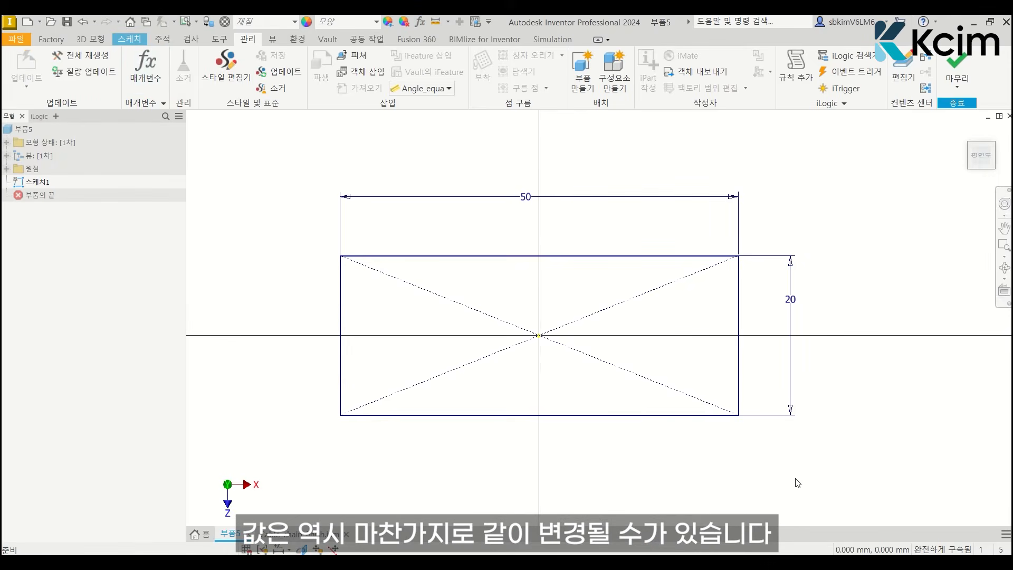
Delete both the width and height dimensions from the rectangle sketch.
drag(861, 458, 306, 162)
key(Delete)
key(Delete)
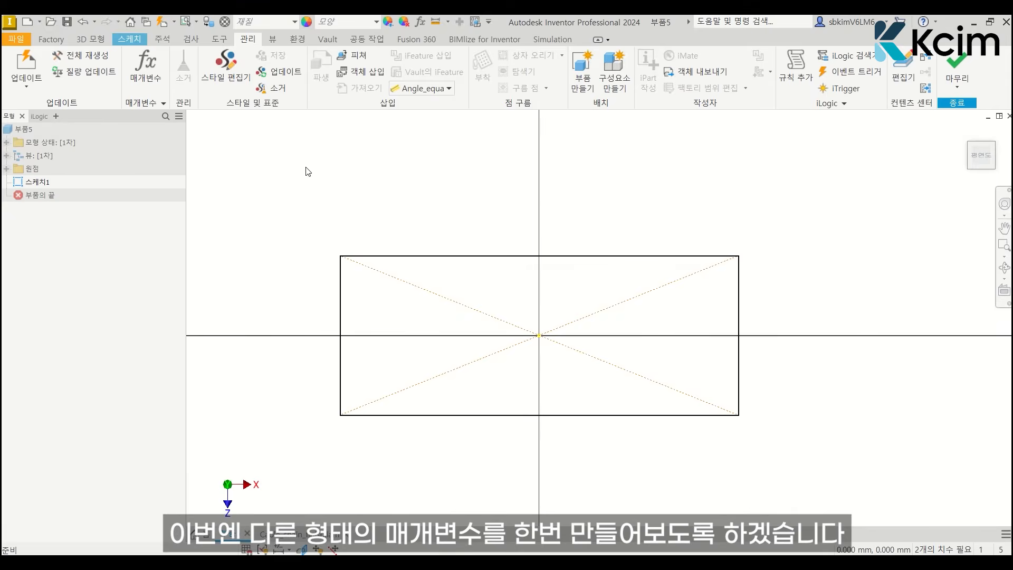
Dimension the rectangle's upper edge as a named parameter, 너비=50.
click(129, 39)
click(486, 82)
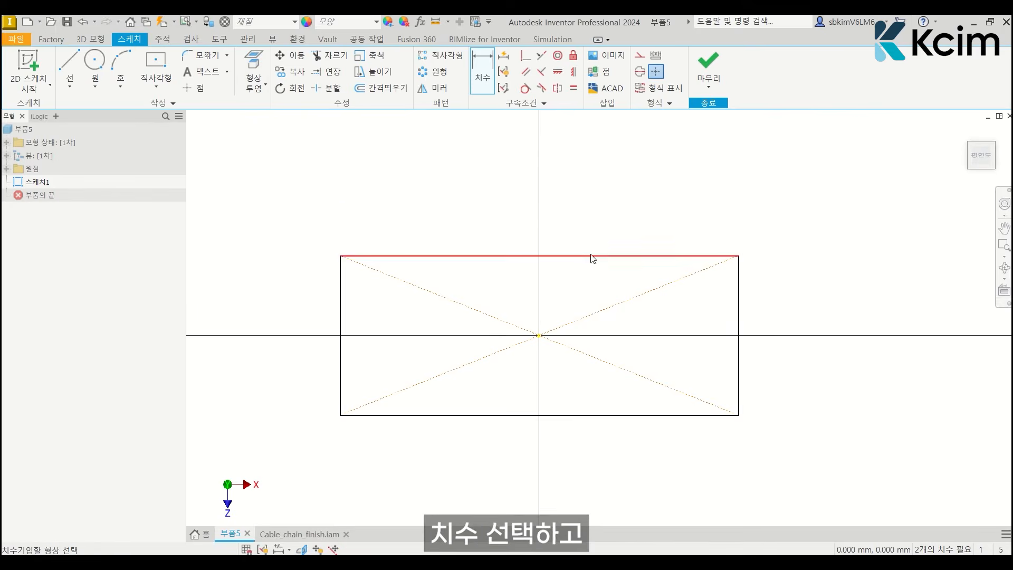
click(591, 257)
click(572, 214)
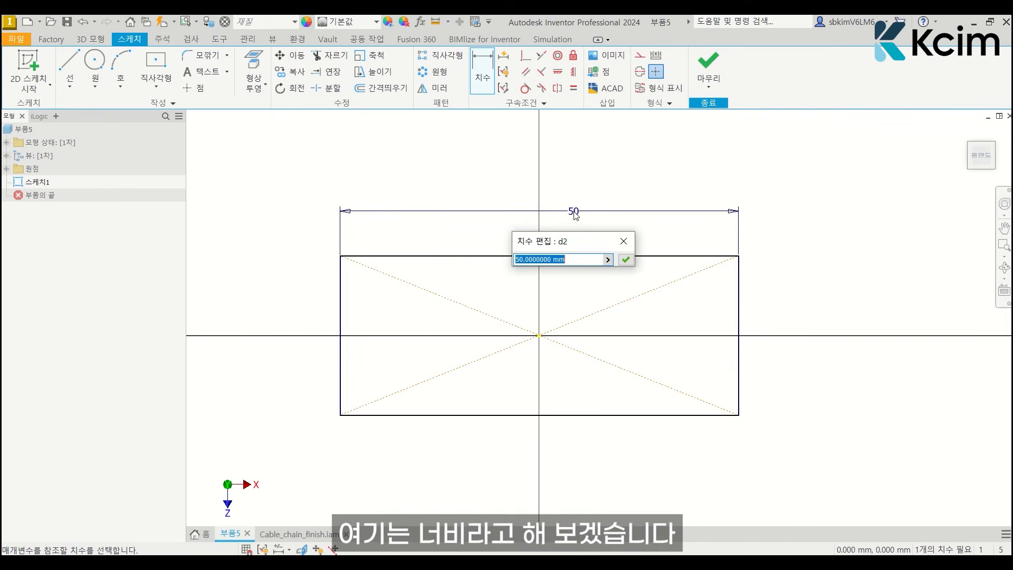
text(ㄴㅓ)
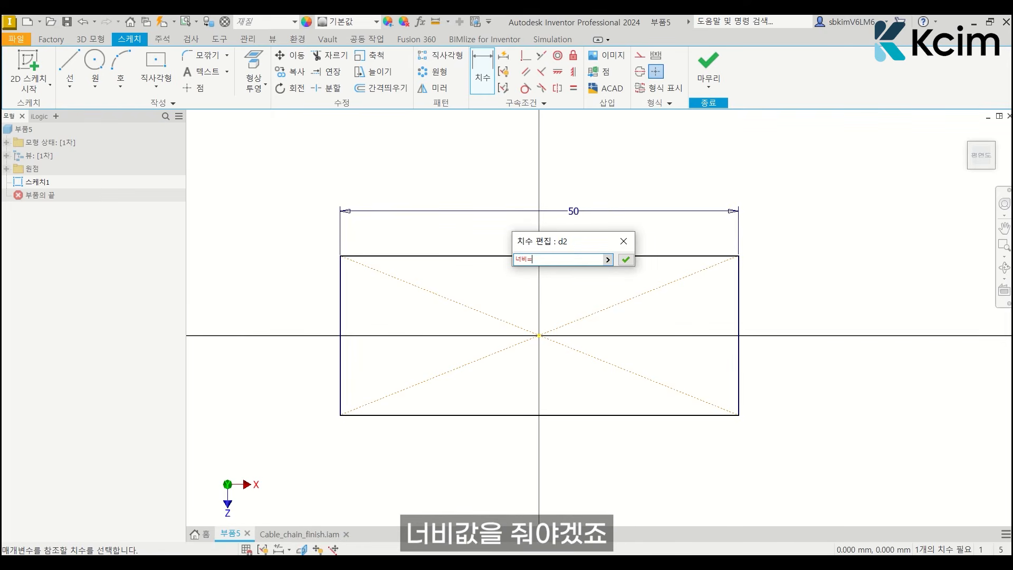
key(Return)
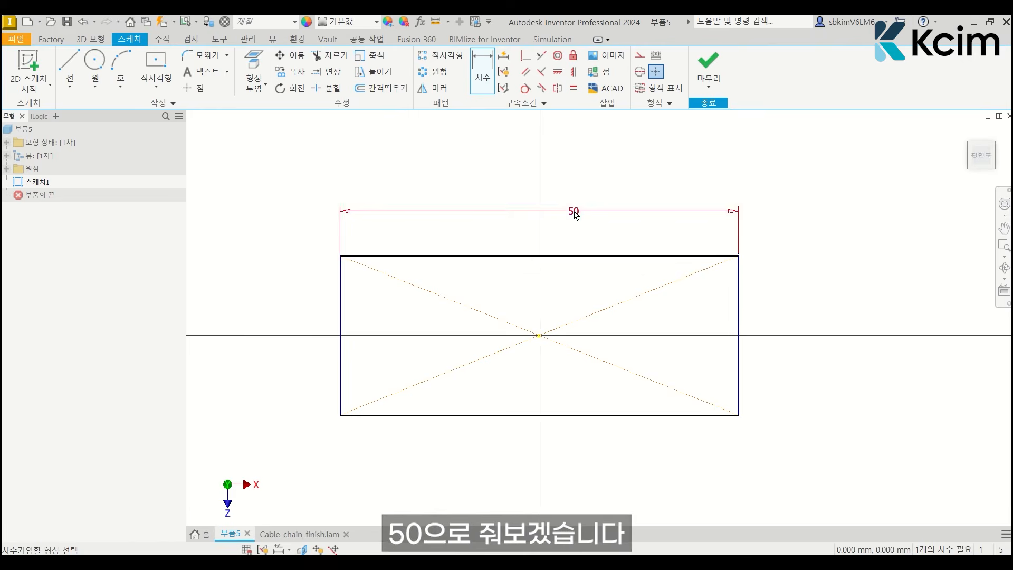
Dimension the rectangle's right edge as a named parameter, 높이=25.
click(739, 290)
click(791, 290)
text(ㄴ)
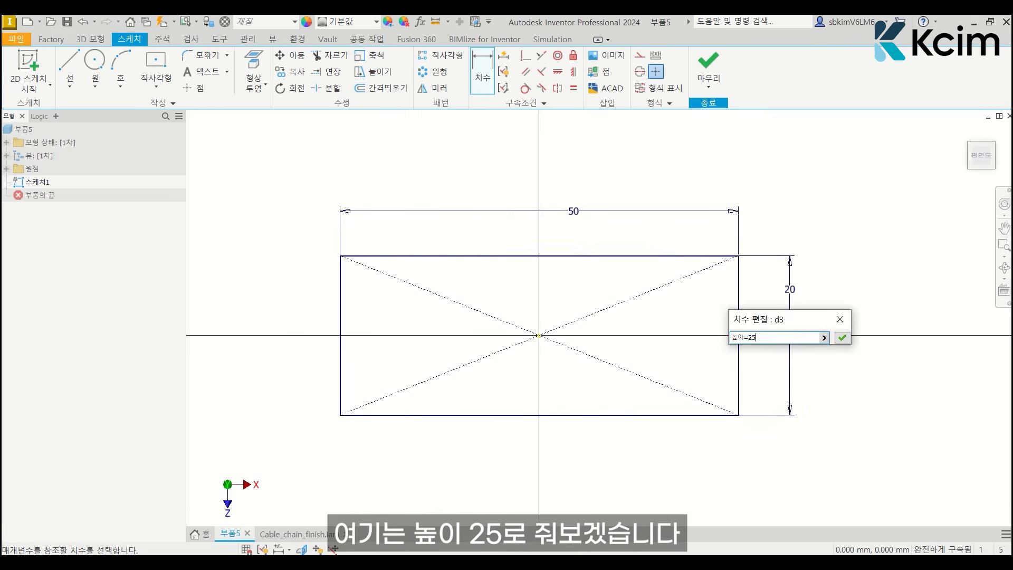
key(Return)
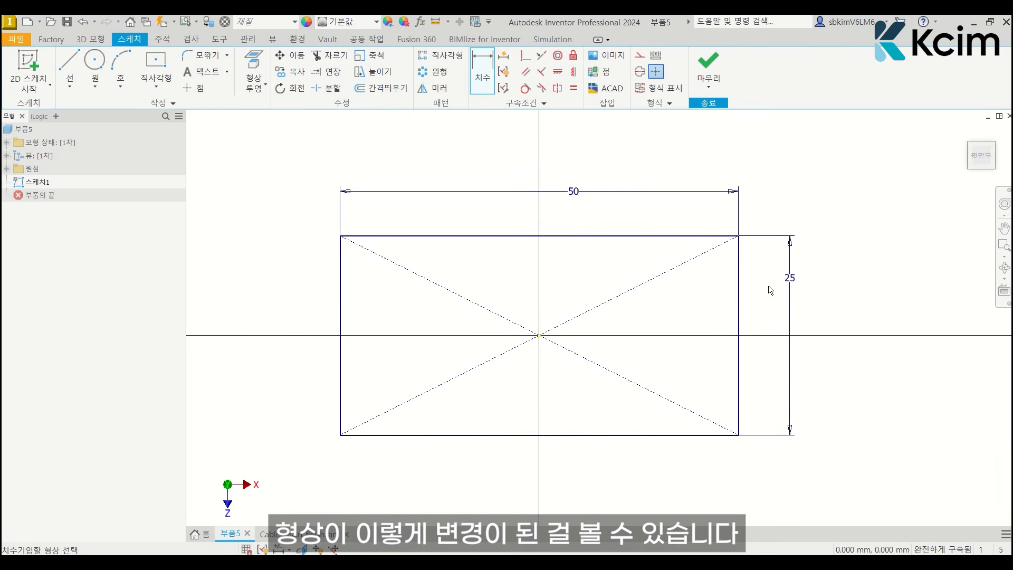
key(Escape)
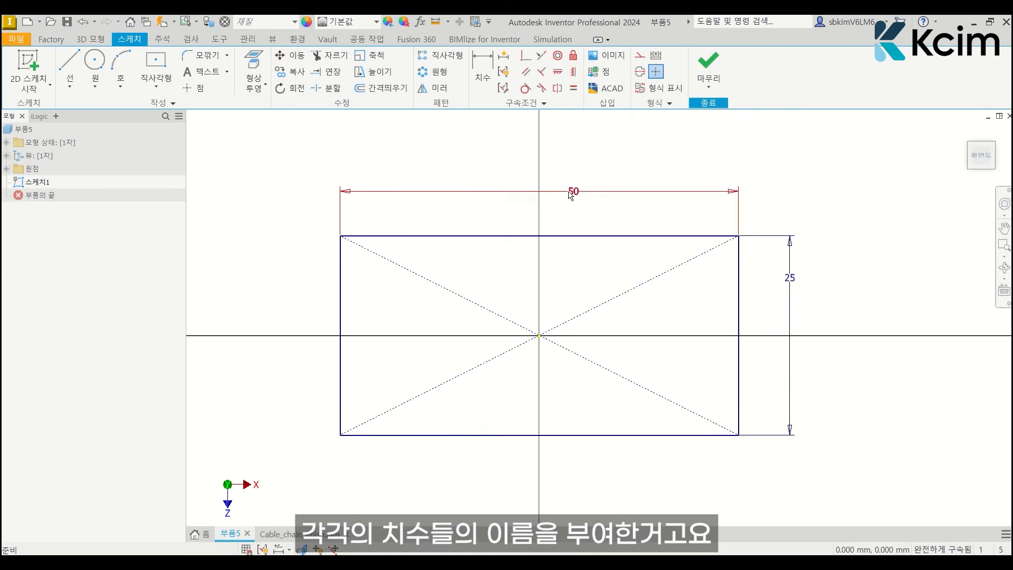
Examine the names of the width and height parameters in the parameter table, then close it.
click(421, 22)
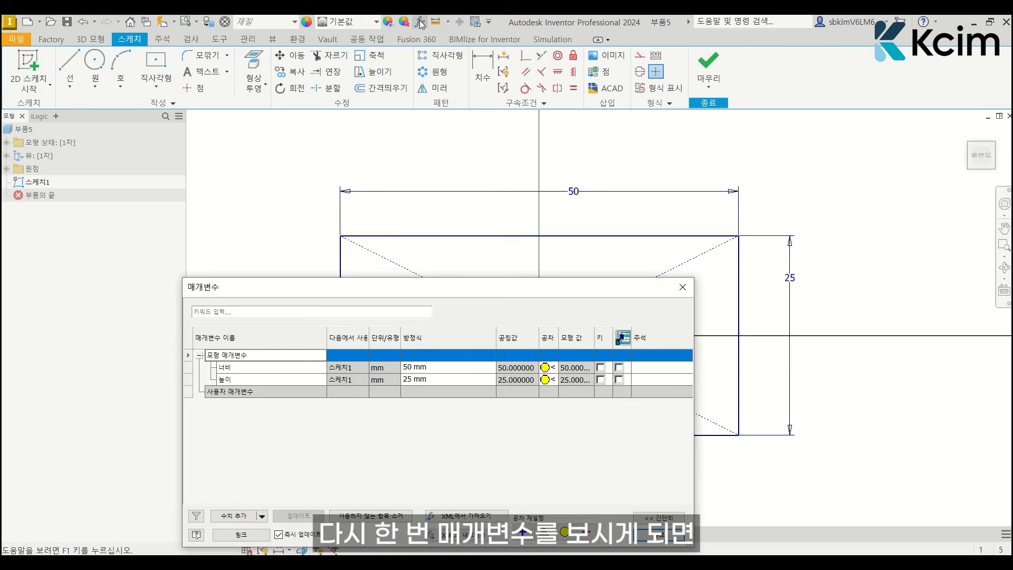
drag(431, 288, 460, 129)
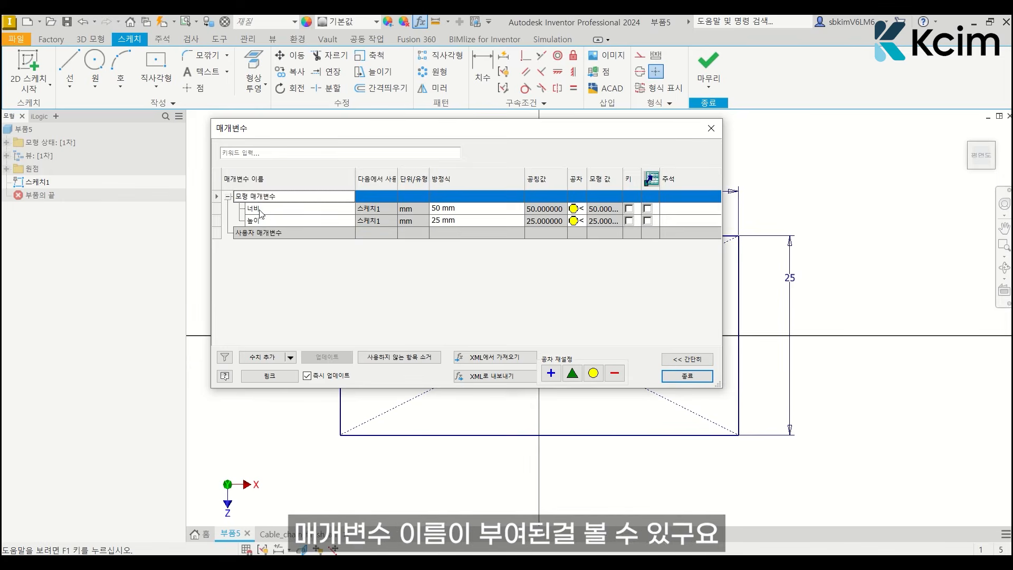
click(265, 211)
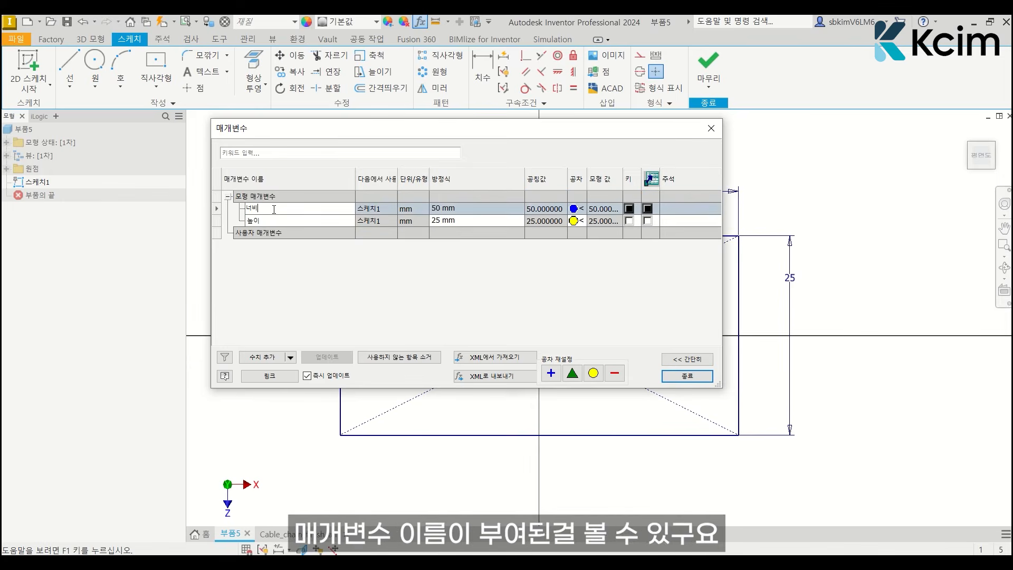
click(275, 222)
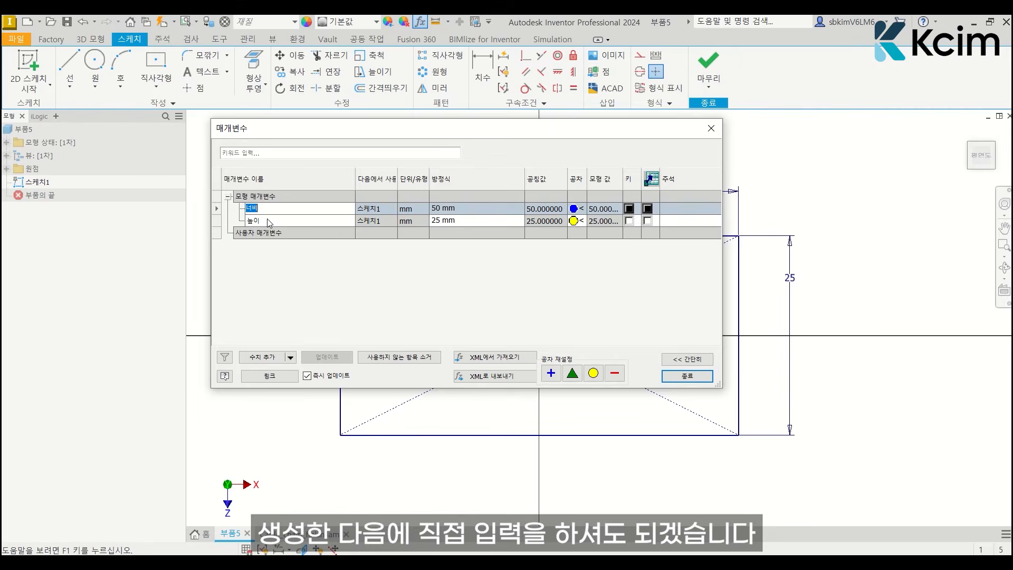
click(267, 211)
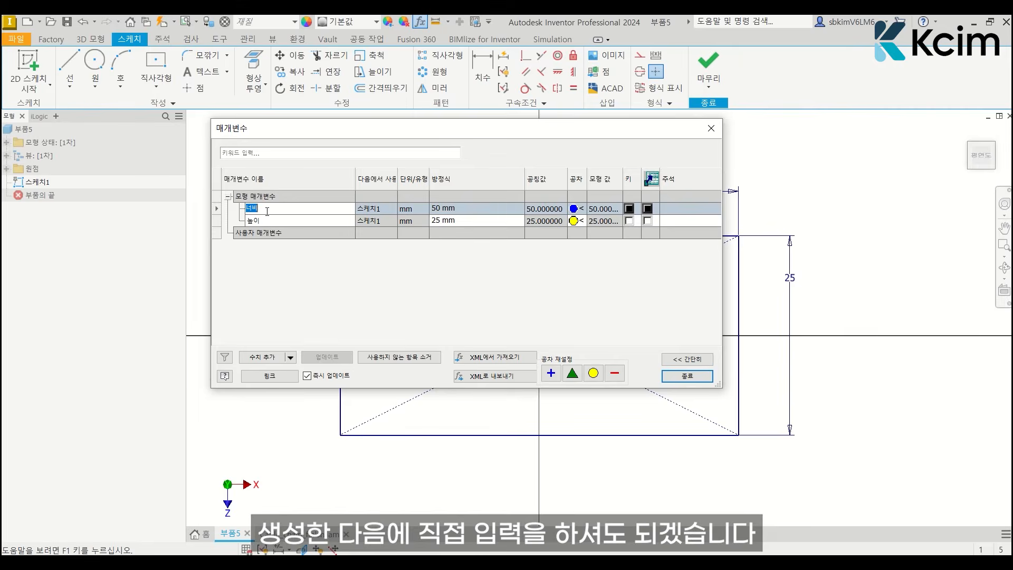
click(687, 376)
Replace the rectangle's height dimension with a new one on the right edge, defined by the formula 높이=너비/2.
click(790, 283)
key(Delete)
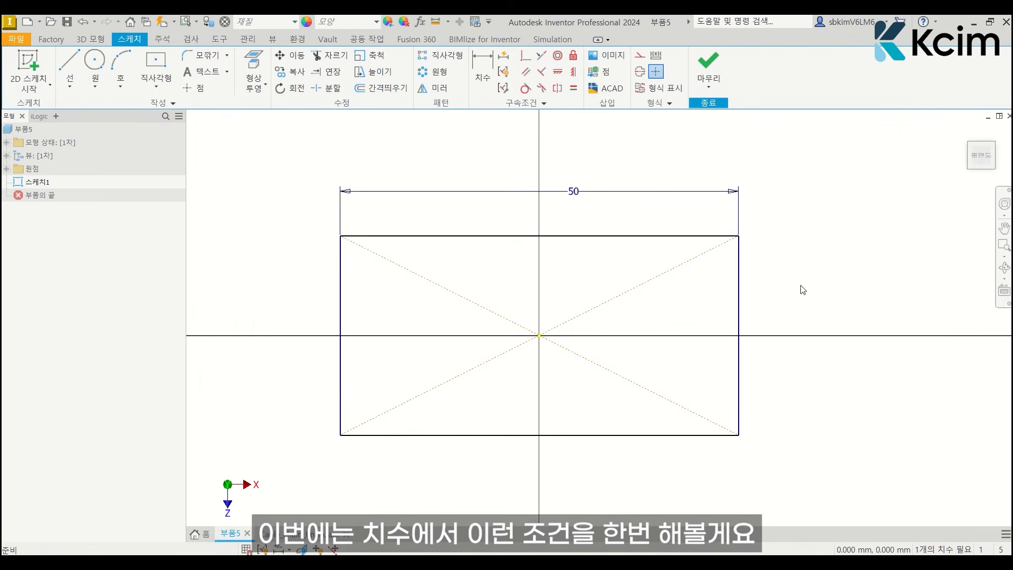
key(d)
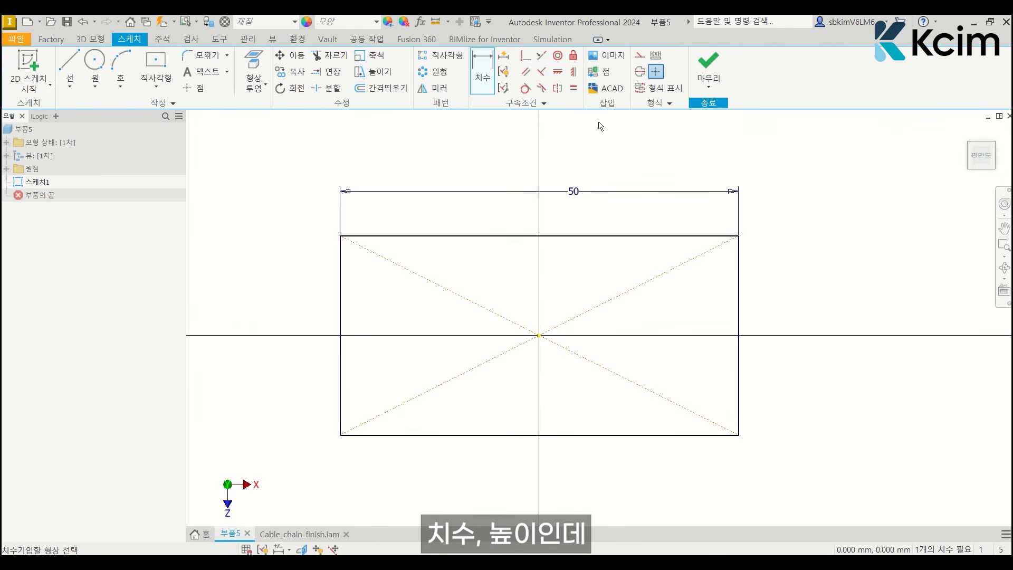
click(741, 263)
click(788, 289)
text(높이=)
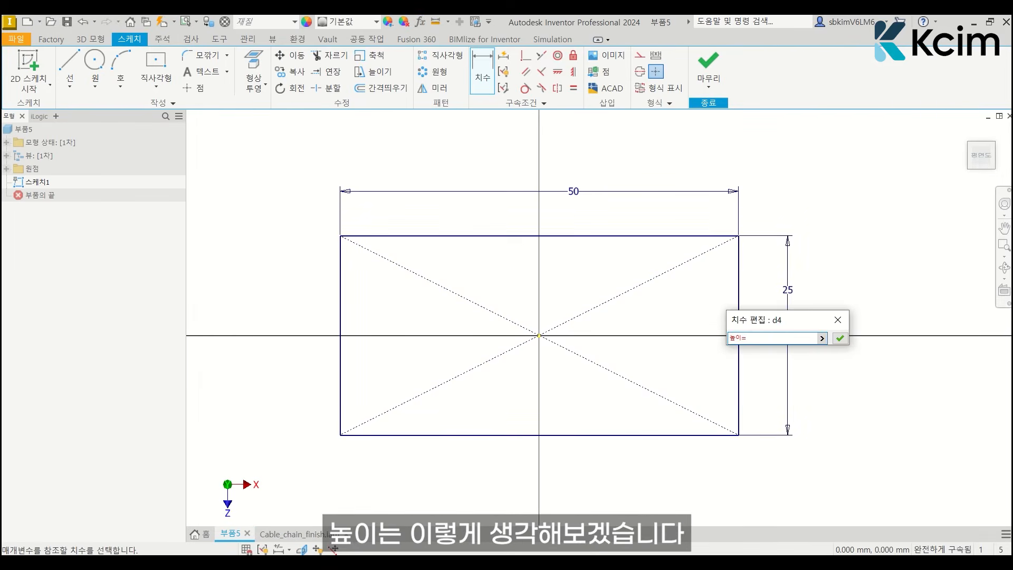
click(571, 193)
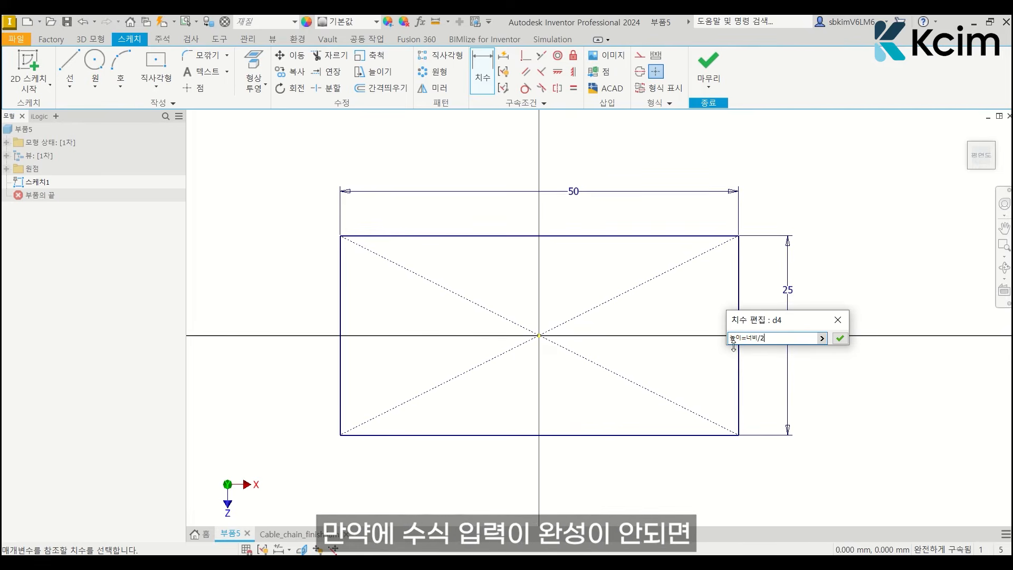
text(/)
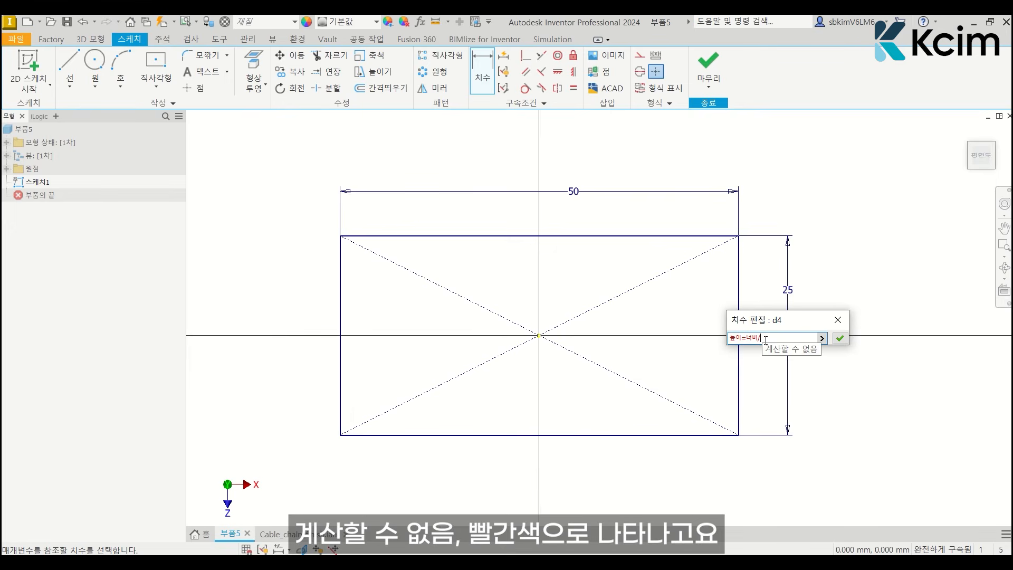
text(2)
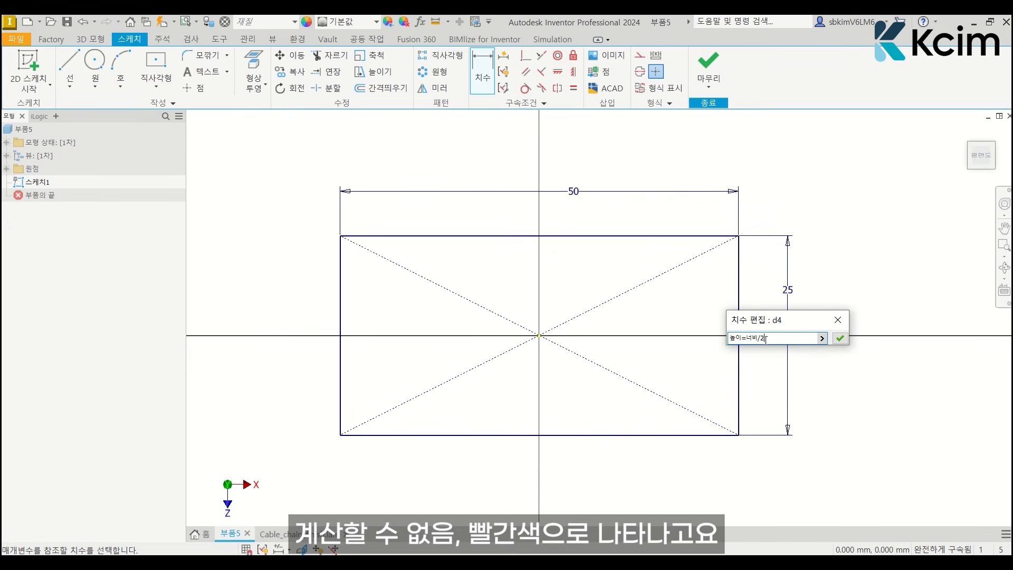
click(842, 338)
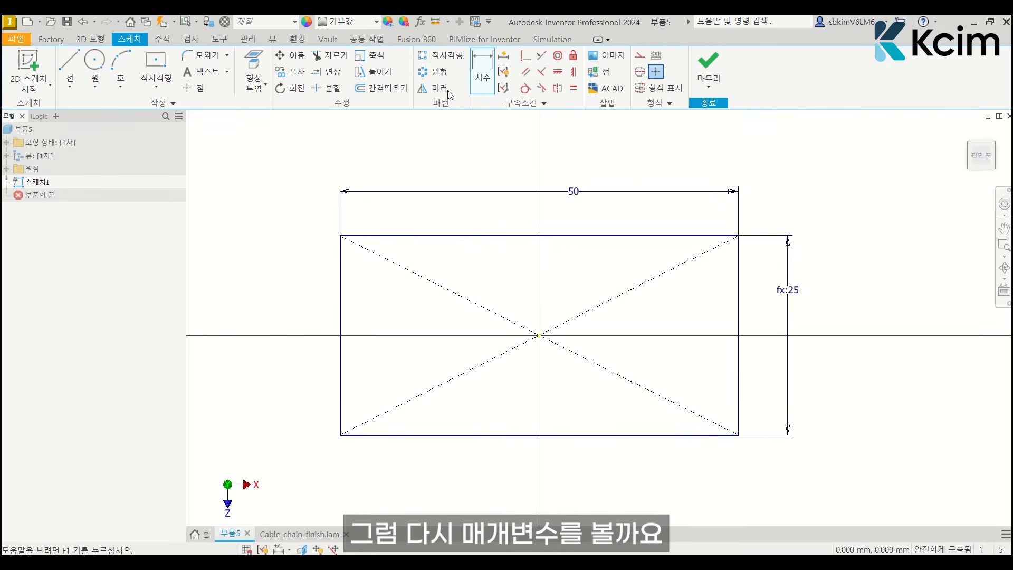
Set the width parameter 너비 to 60 mm in the parameter table, then close the table.
click(420, 24)
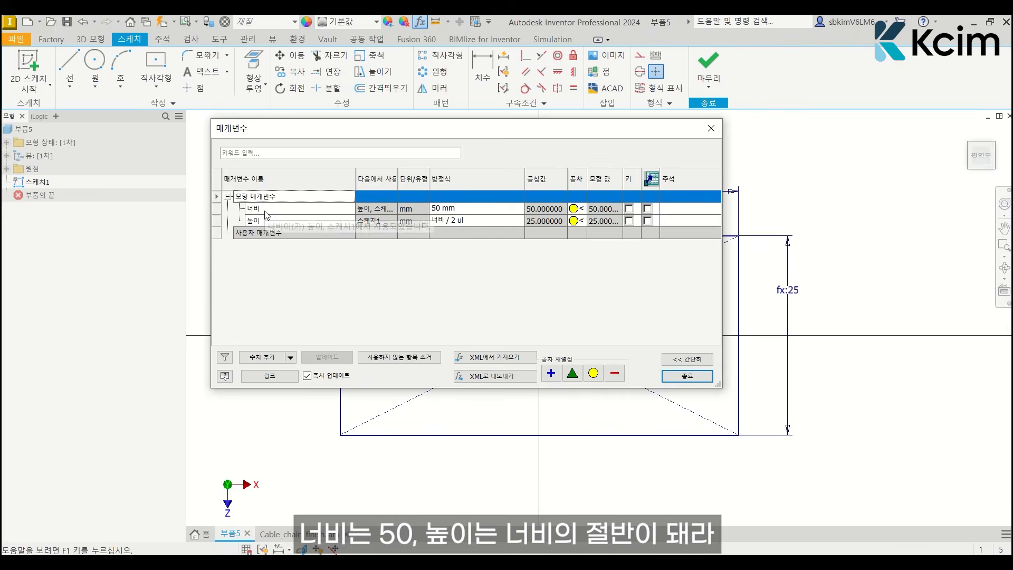
click(478, 209)
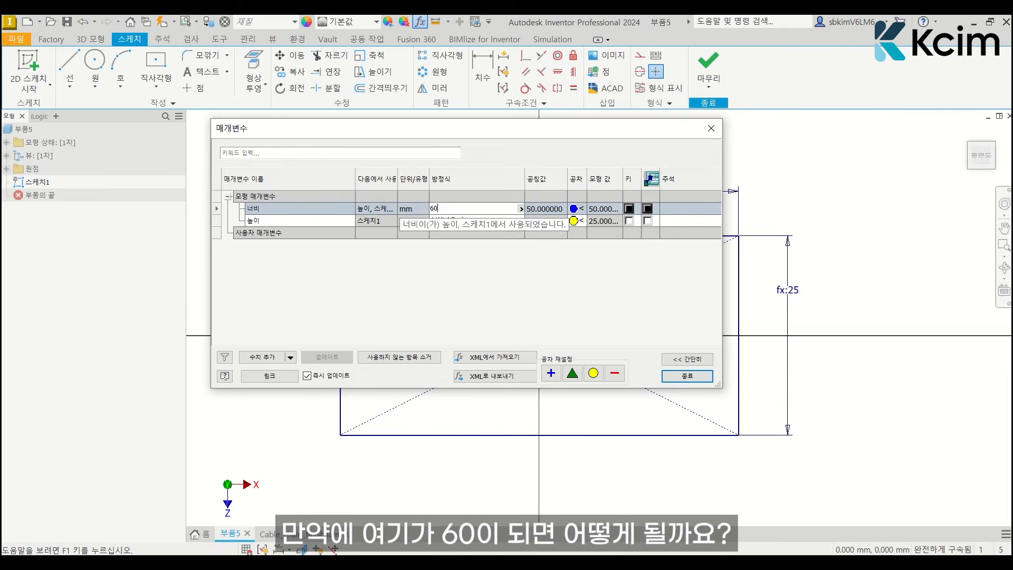
key(Return)
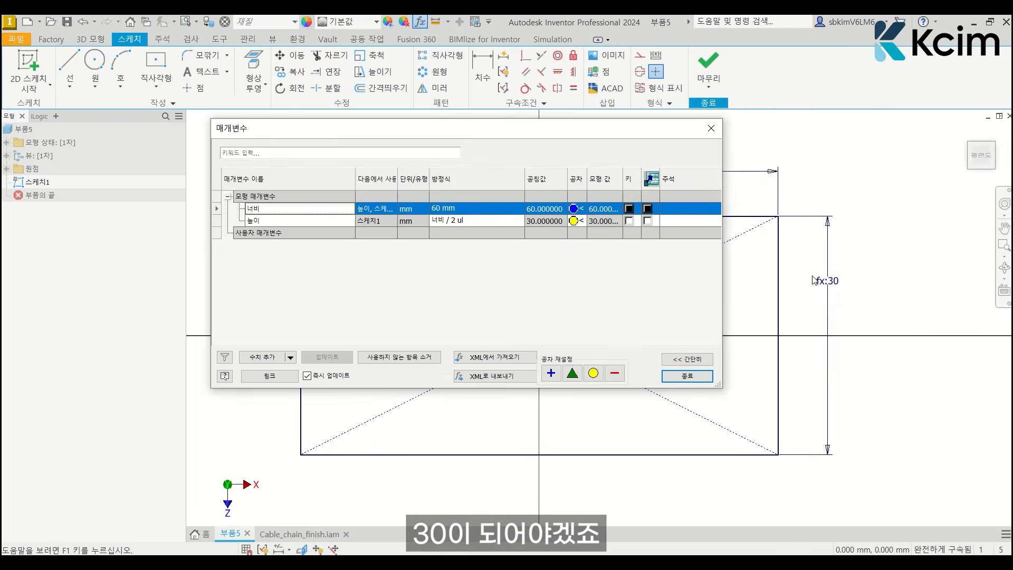
click(695, 376)
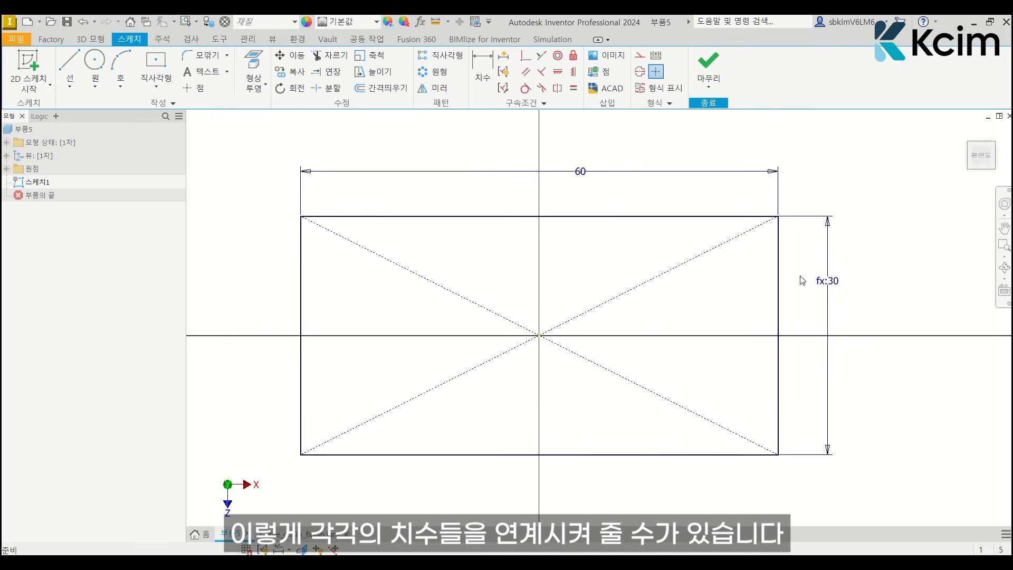
Switch the sketch's dimension display to expressions (표현식).
middle_drag(802, 280, 726, 278)
mouse_move(845, 279)
middle_down()
mouse_move(669, 276)
mouse_move(718, 275)
middle_up()
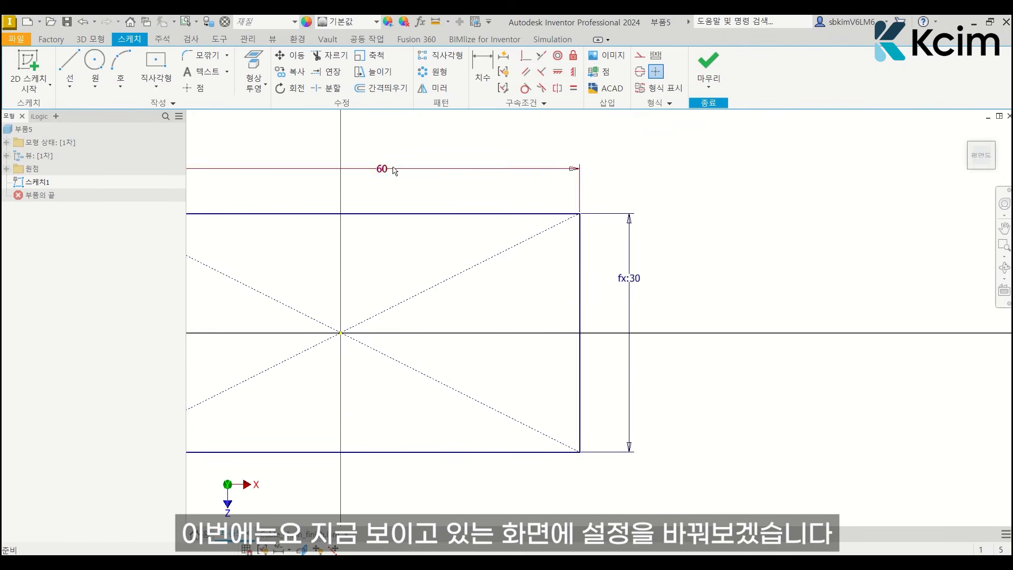
right_click(617, 180)
click(615, 176)
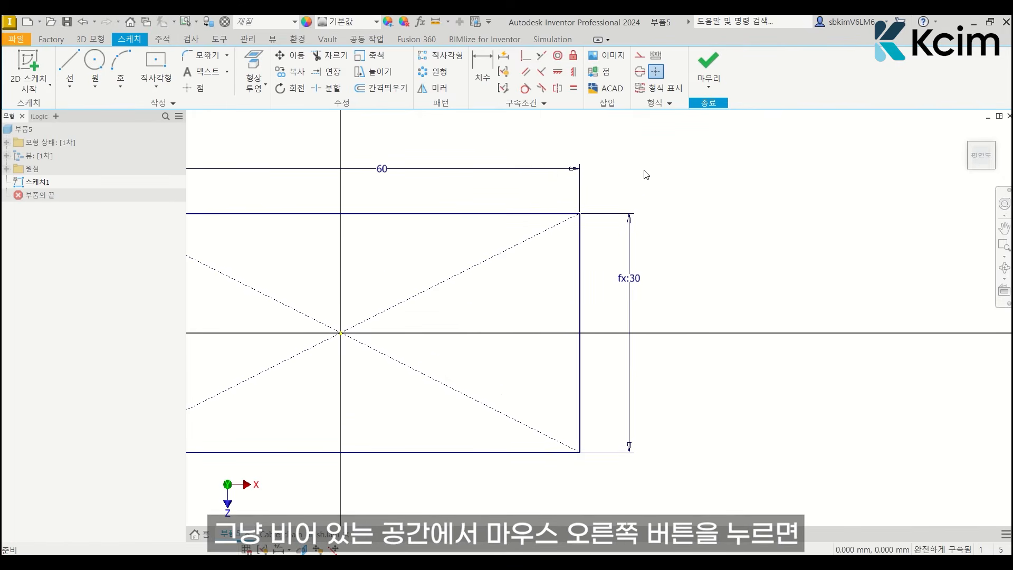
right_click(641, 163)
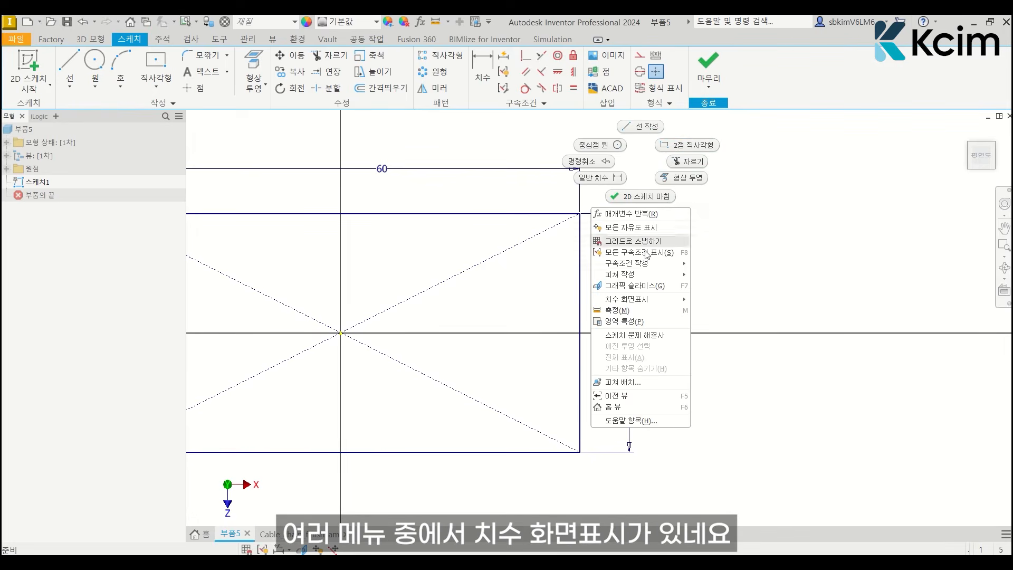
mouse_move(639, 301)
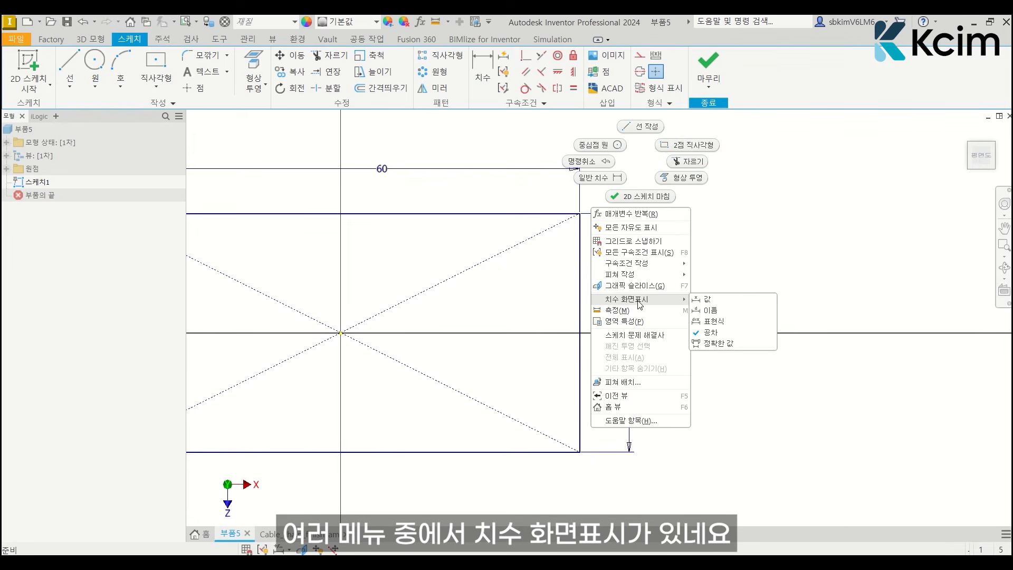
click(715, 321)
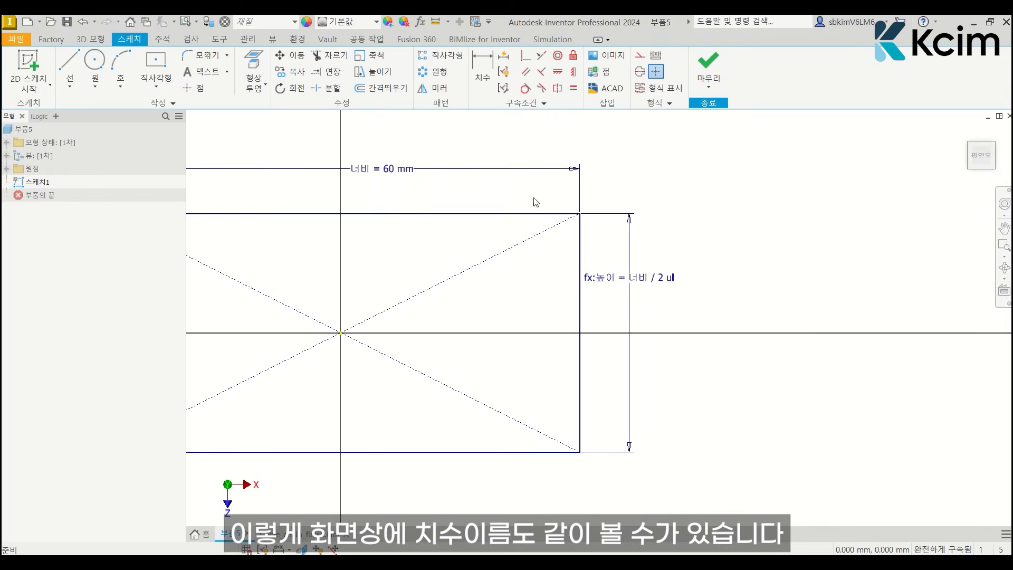
Draw a closed cross-shaped profile with connected horizontal and vertical lines in the empty area beyond the rectangle, its left arm about 12 mm long.
middle_drag(815, 275, 499, 259)
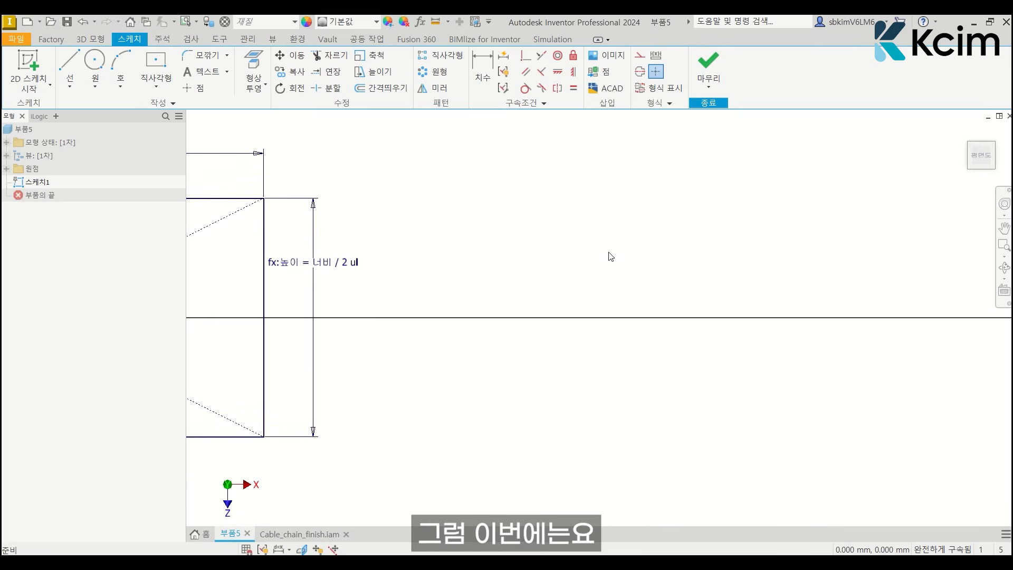
middle_drag(628, 248, 465, 256)
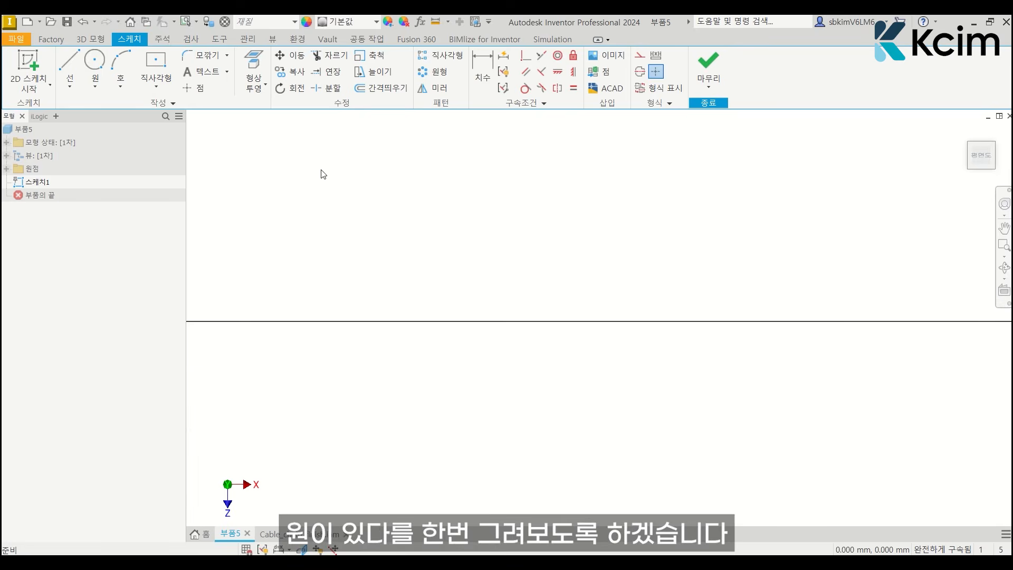
click(68, 62)
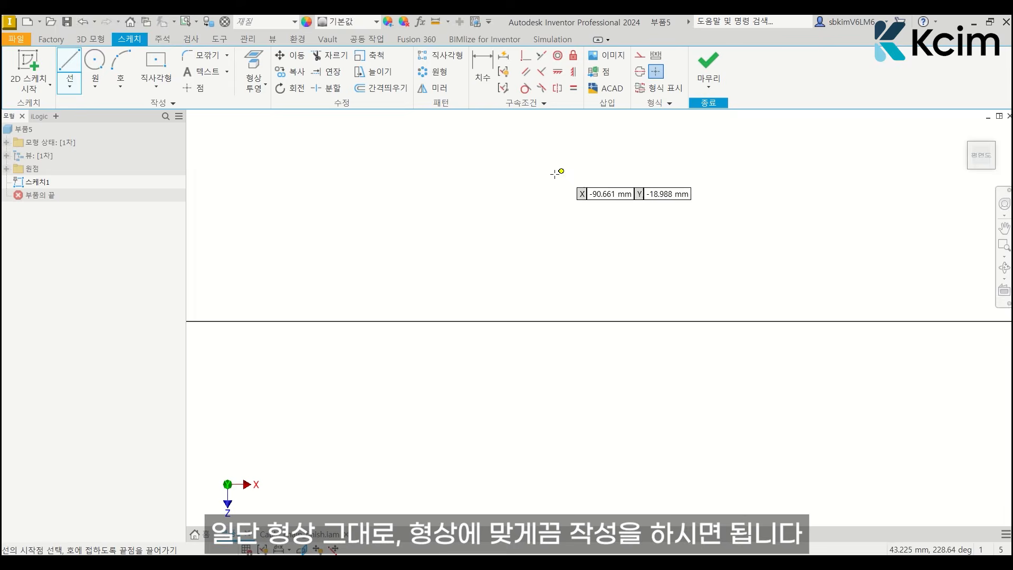
click(520, 178)
click(566, 178)
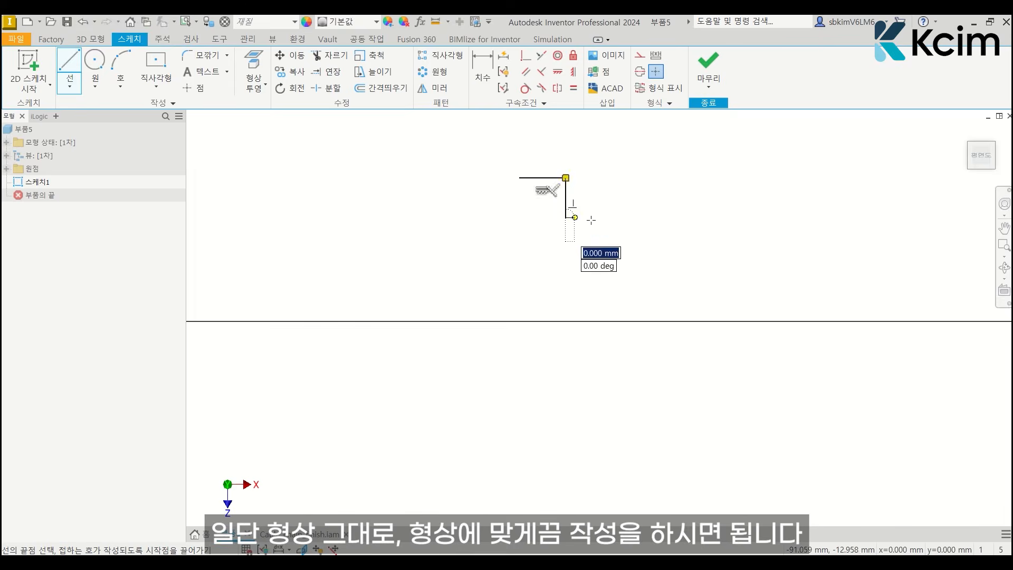
click(566, 218)
click(657, 218)
click(582, 258)
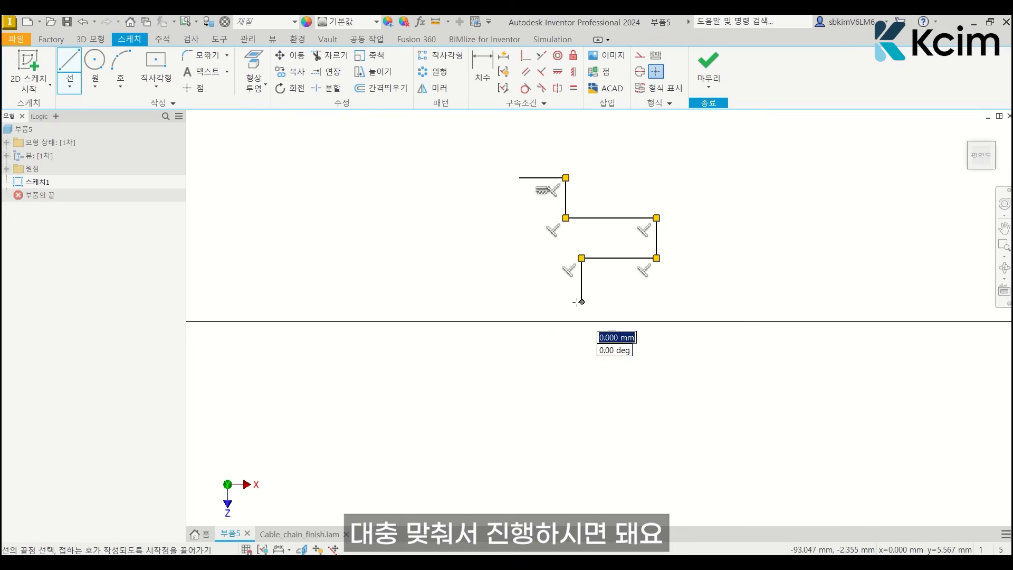
click(581, 302)
click(519, 302)
click(519, 250)
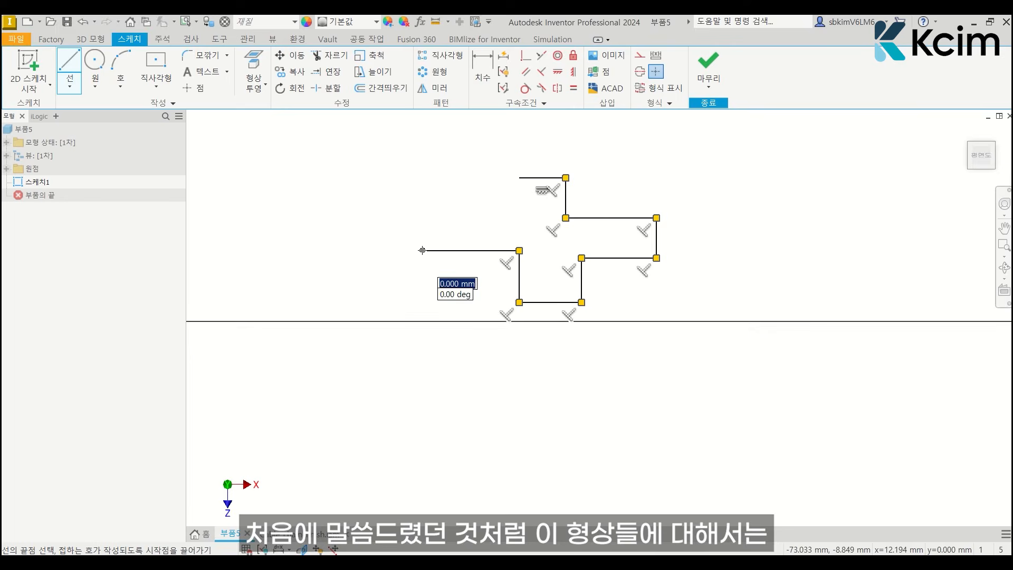
click(422, 251)
click(422, 213)
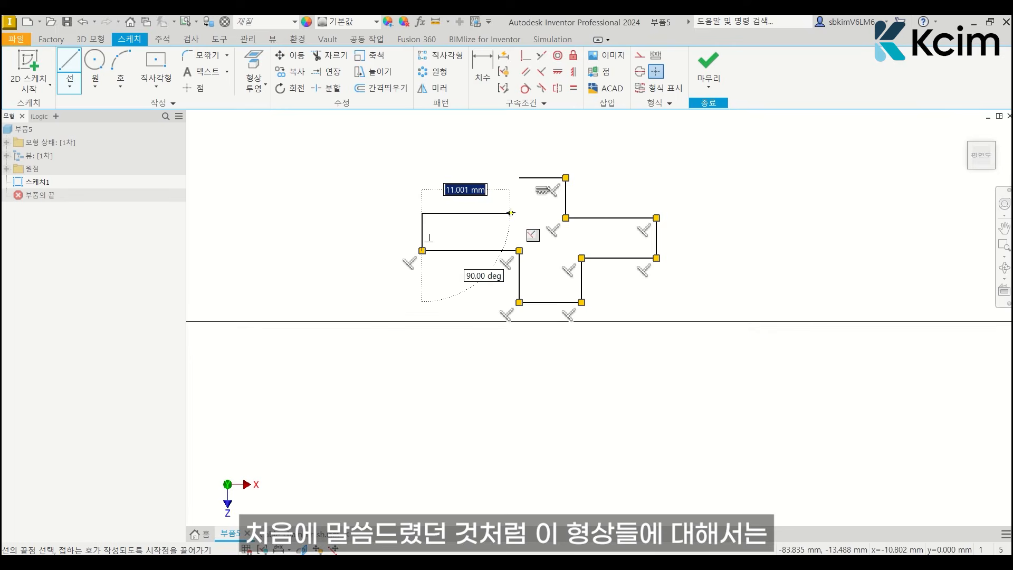
click(519, 213)
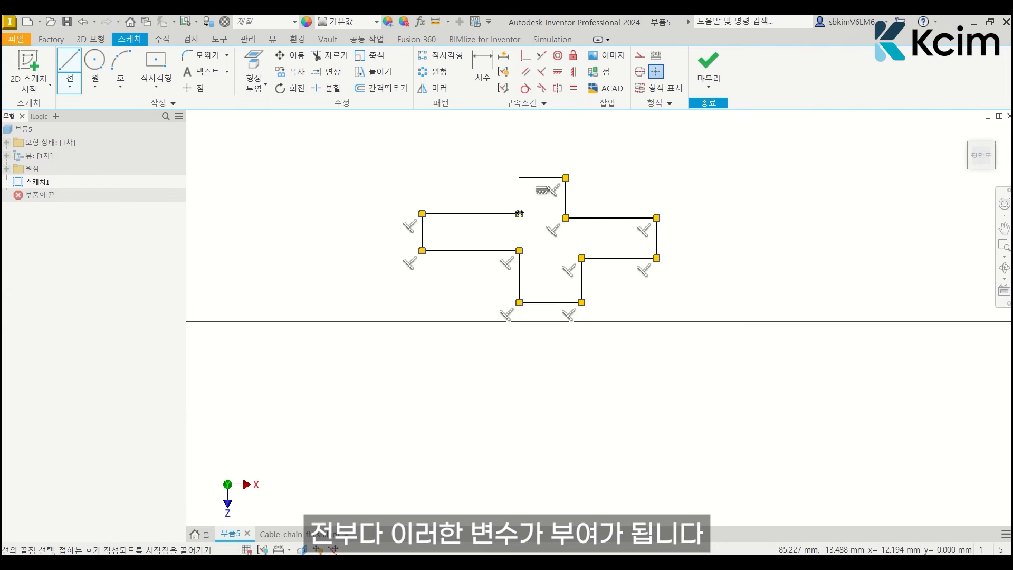
click(519, 178)
click(566, 177)
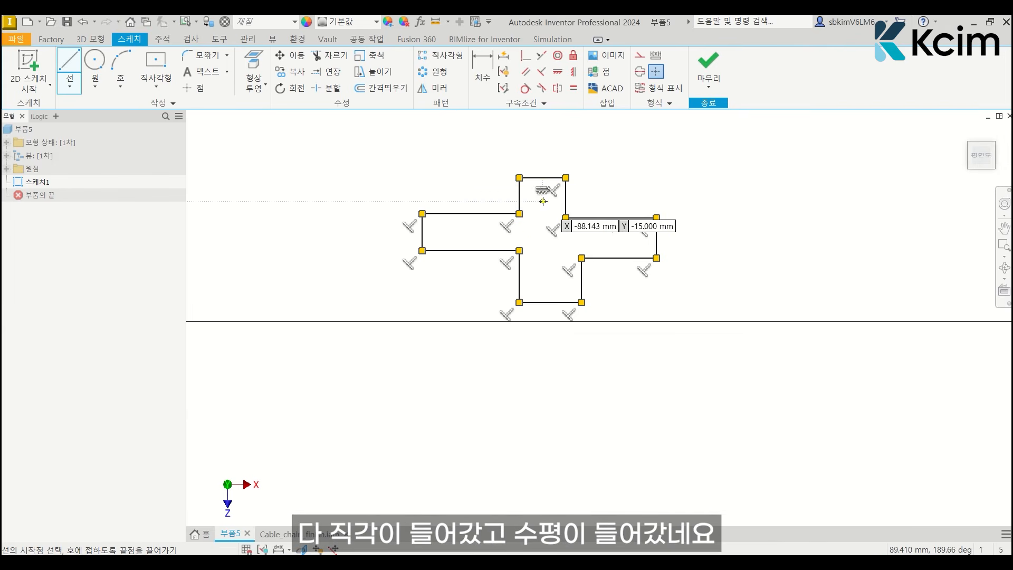
key(Escape)
Reshape the cross by narrowing its lower arm and moving the left and right end edges inward.
mouse_move(565, 205)
mouse_down()
mouse_move(575, 208)
mouse_move(565, 215)
mouse_up()
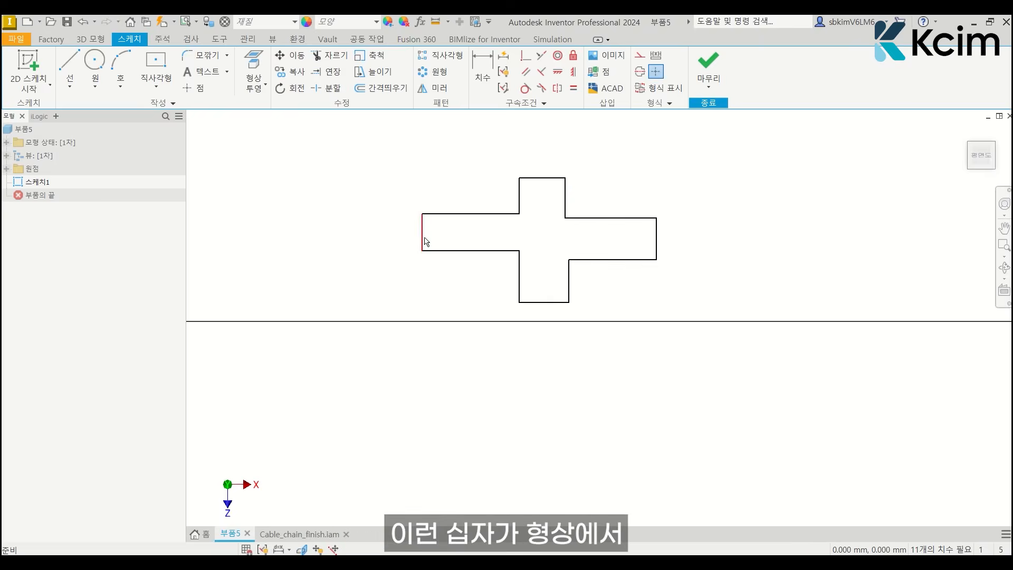
drag(426, 242, 456, 241)
drag(654, 235, 613, 238)
Check the constraints on the upper and lower edges of the cross's left and right arms.
click(593, 218)
click(503, 213)
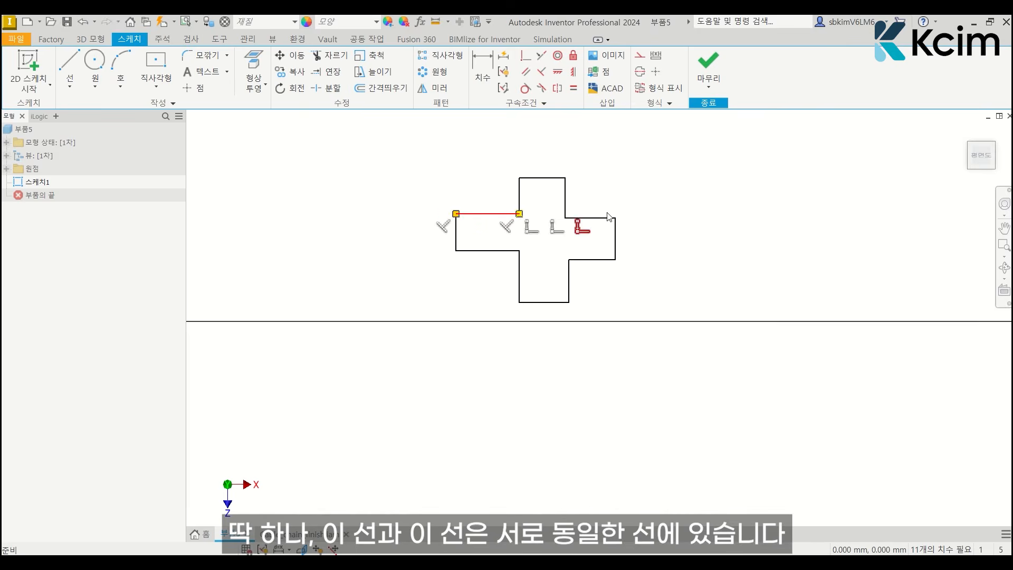
click(602, 260)
click(496, 252)
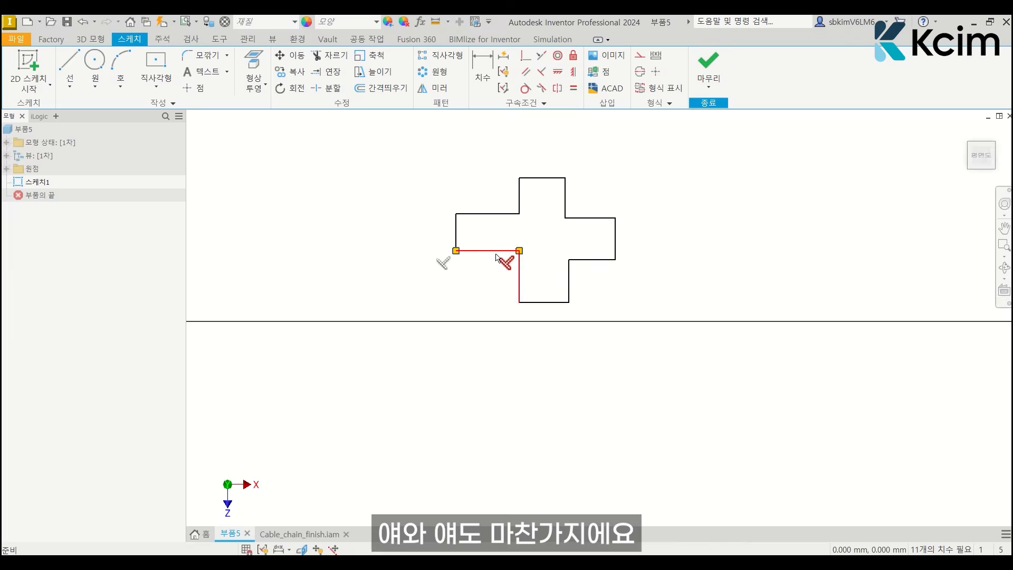
click(648, 164)
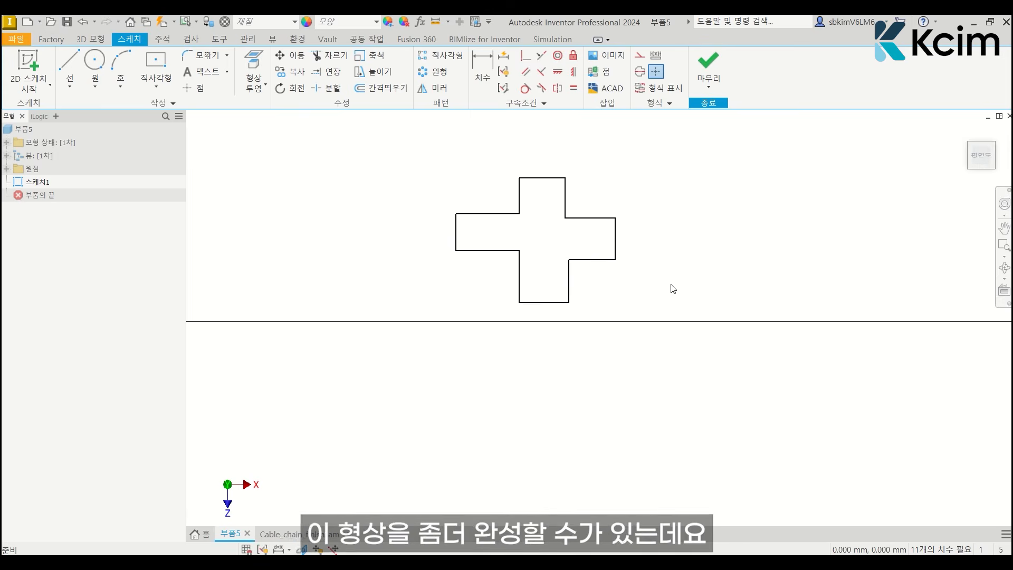
Apply collinear constraints to the upper edges and to the lower edges of the cross's left and right arms.
click(540, 56)
click(589, 218)
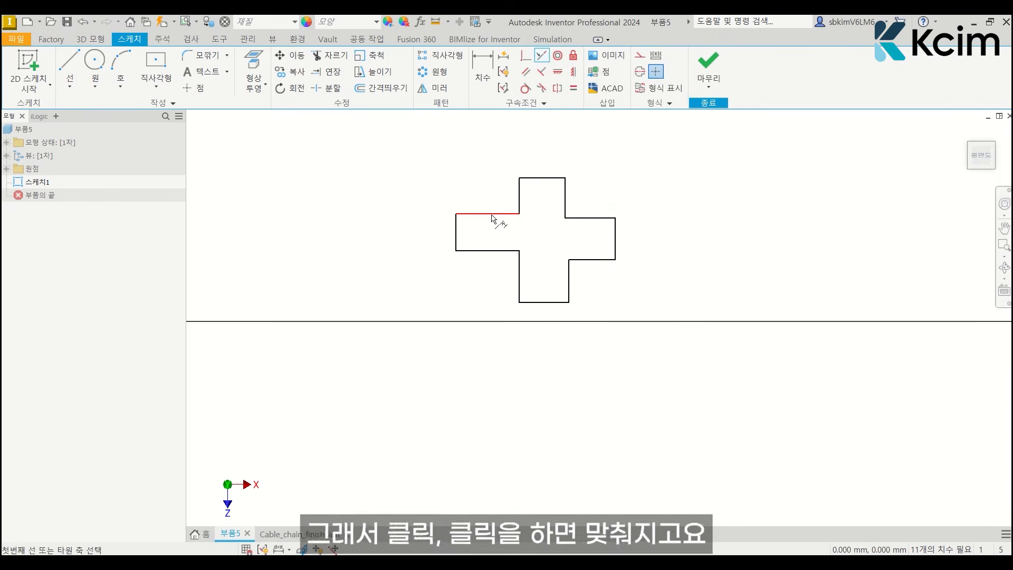
click(488, 214)
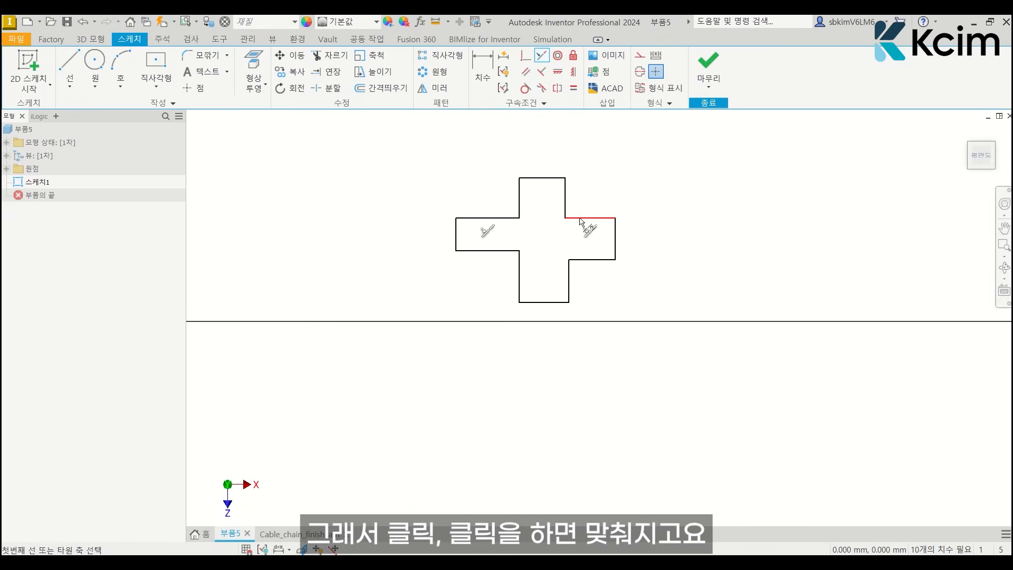
click(514, 251)
click(591, 259)
Apply collinear constraints to the right side edges and to the left side edges of the upper and lower arms.
click(565, 207)
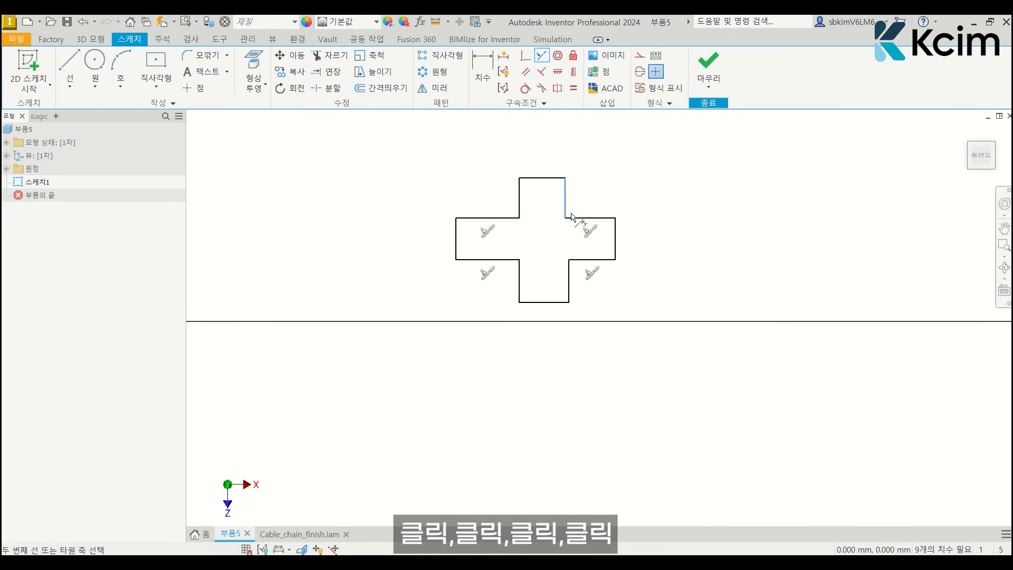
click(569, 277)
click(524, 208)
click(523, 278)
key(Escape)
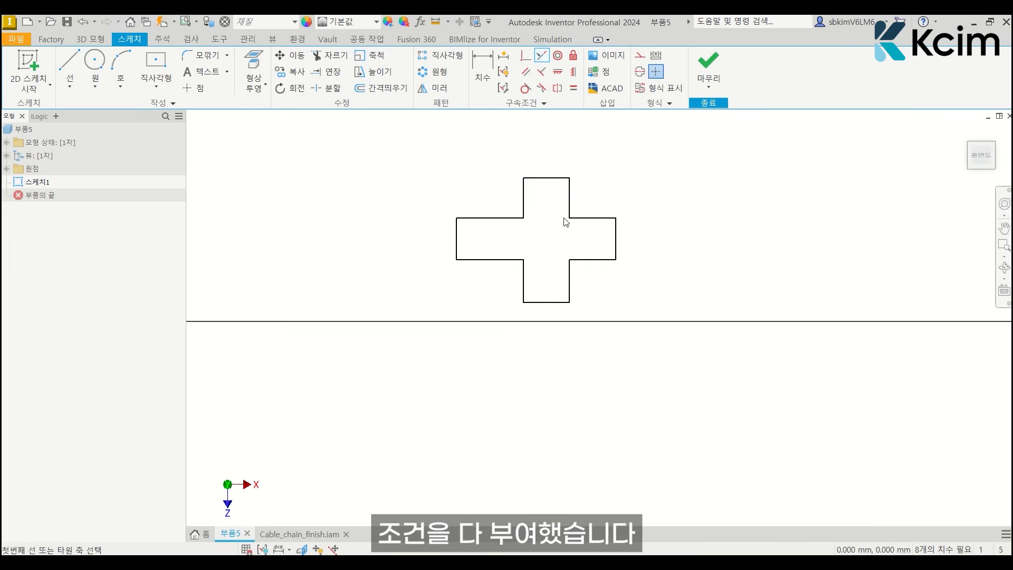
Test the collinear constraints by moving the right arm's upper and lower edges up and the vertical arms' side edges to the left.
drag(595, 217, 593, 211)
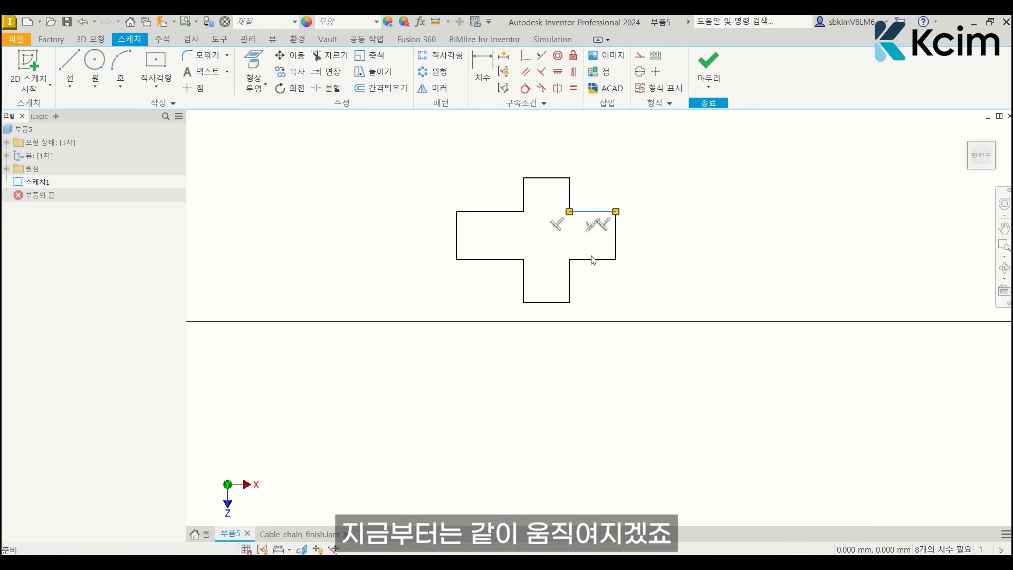
drag(592, 259, 591, 252)
drag(569, 203, 508, 206)
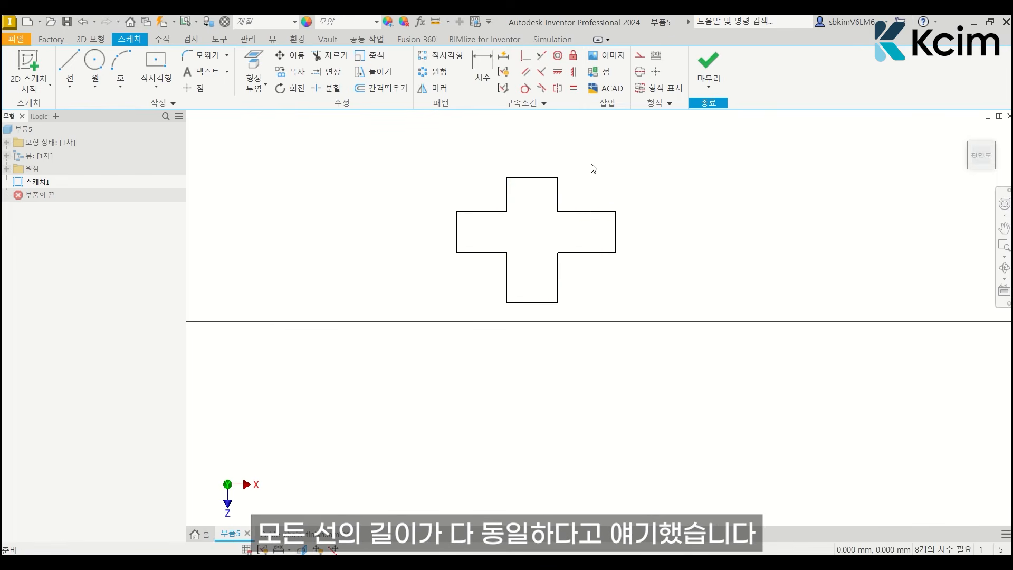
Apply equal constraints in sequence from the cross's top edge through the upper arm's right side and right arm's upper edge to its end edge.
click(573, 90)
click(545, 179)
click(557, 200)
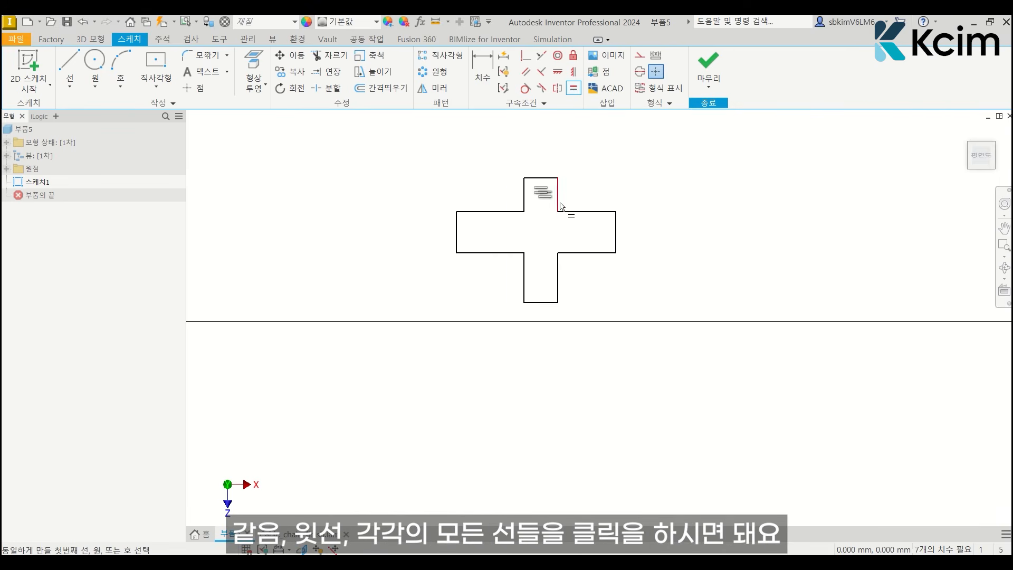
click(558, 202)
click(578, 212)
click(582, 213)
click(615, 225)
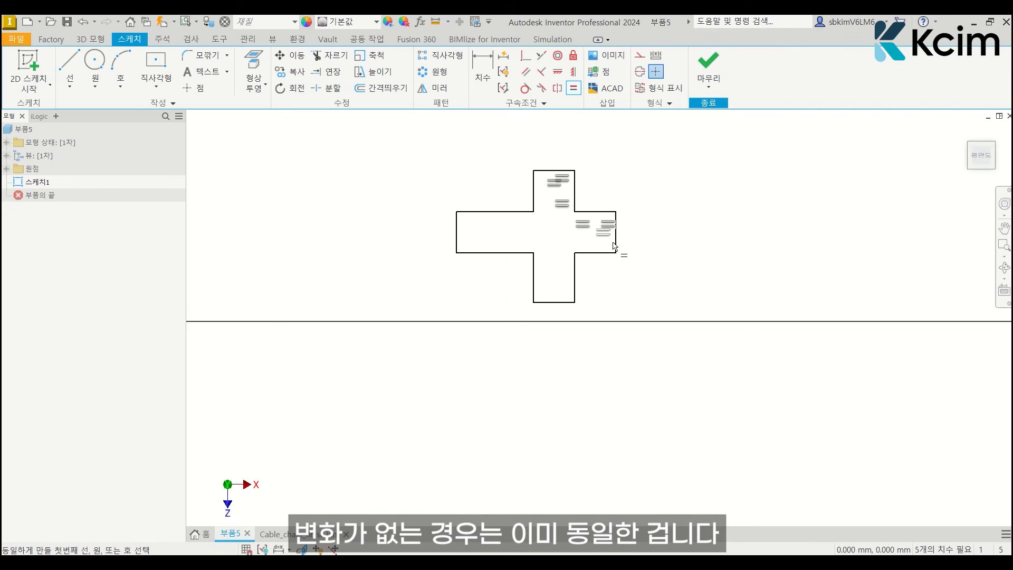
Apply equal constraints between the remaining edges of the right, lower and left arms, including the left arm's end and upper edges.
click(601, 253)
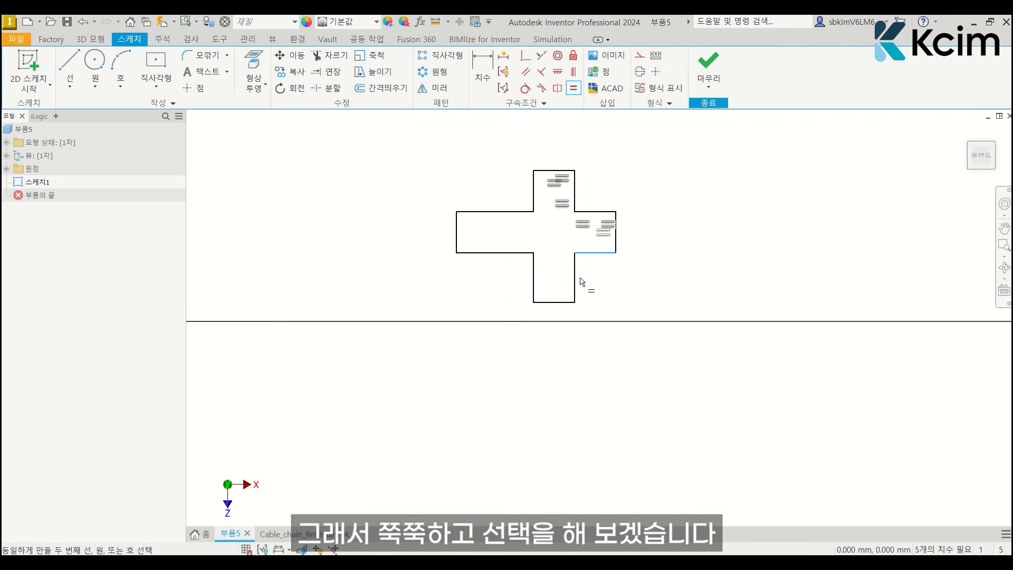
click(575, 290)
click(553, 294)
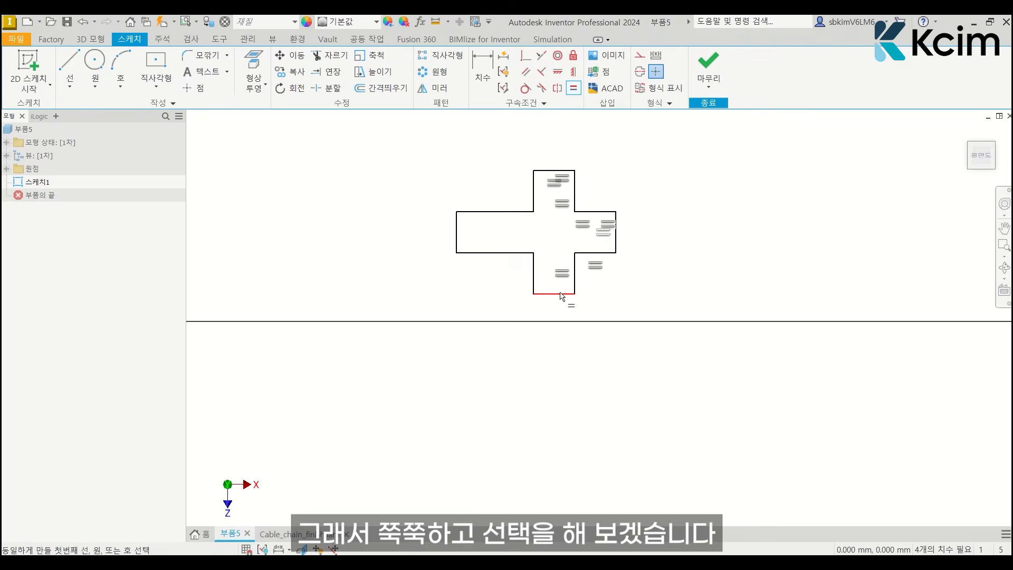
click(493, 232)
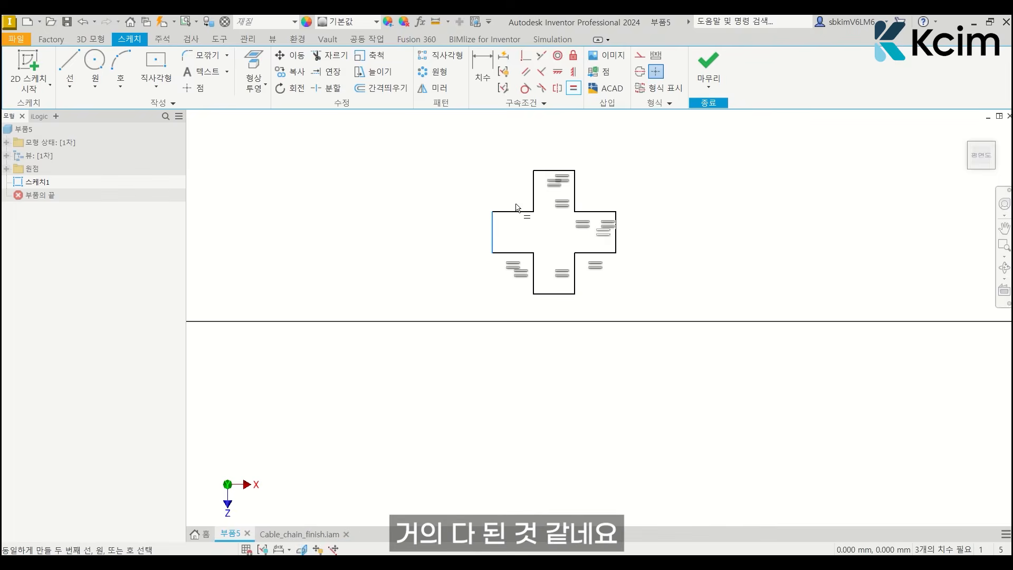
click(516, 211)
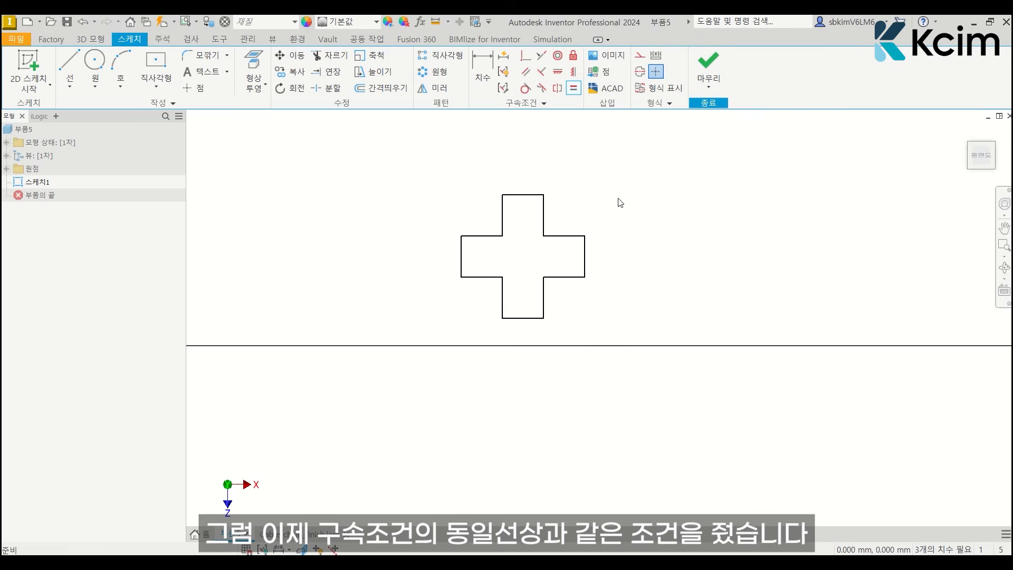
key(Escape)
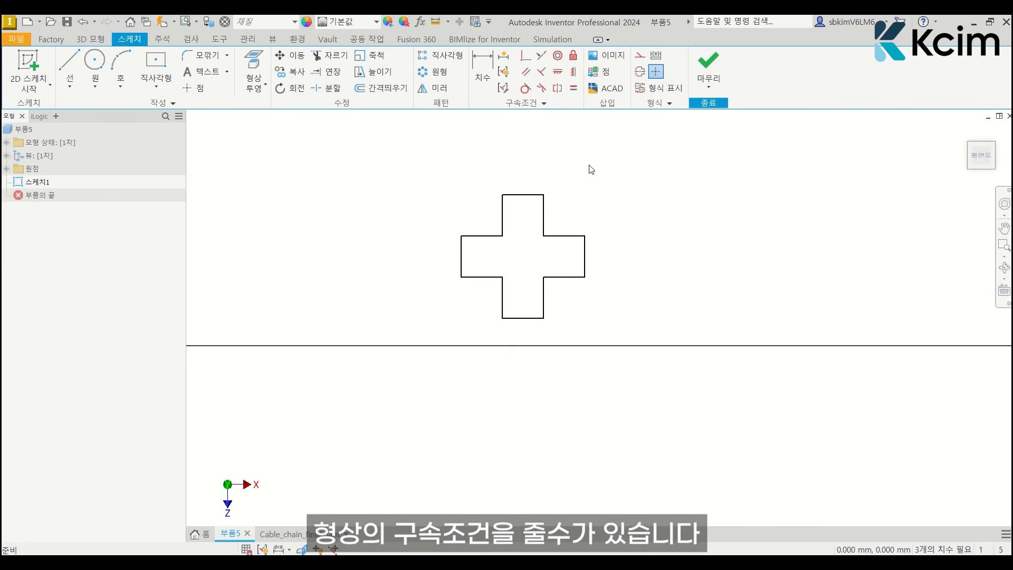
Dimension the top edge of the cross's upper arm at 10 mm.
key(d)
click(518, 195)
click(518, 178)
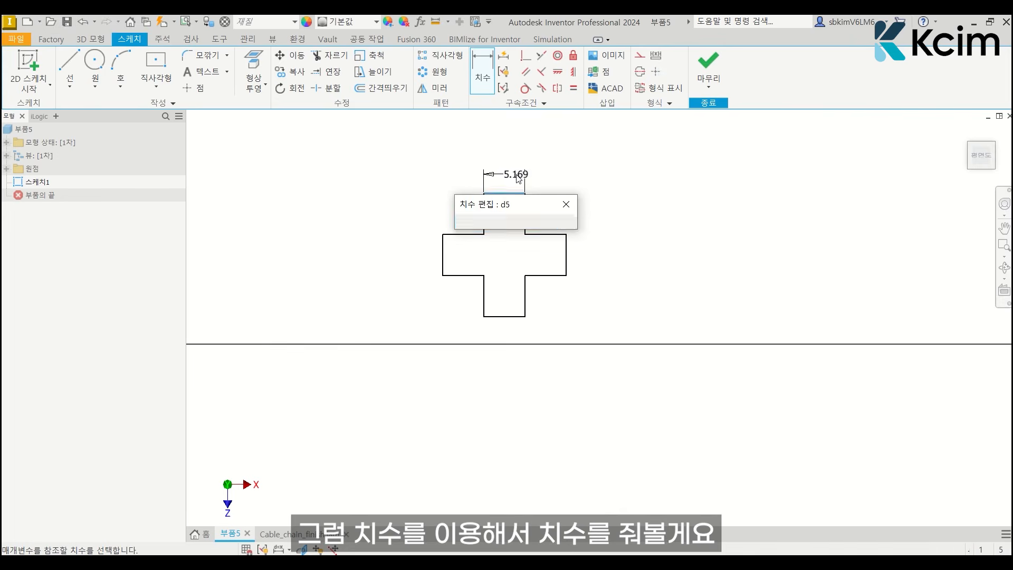
text(10)
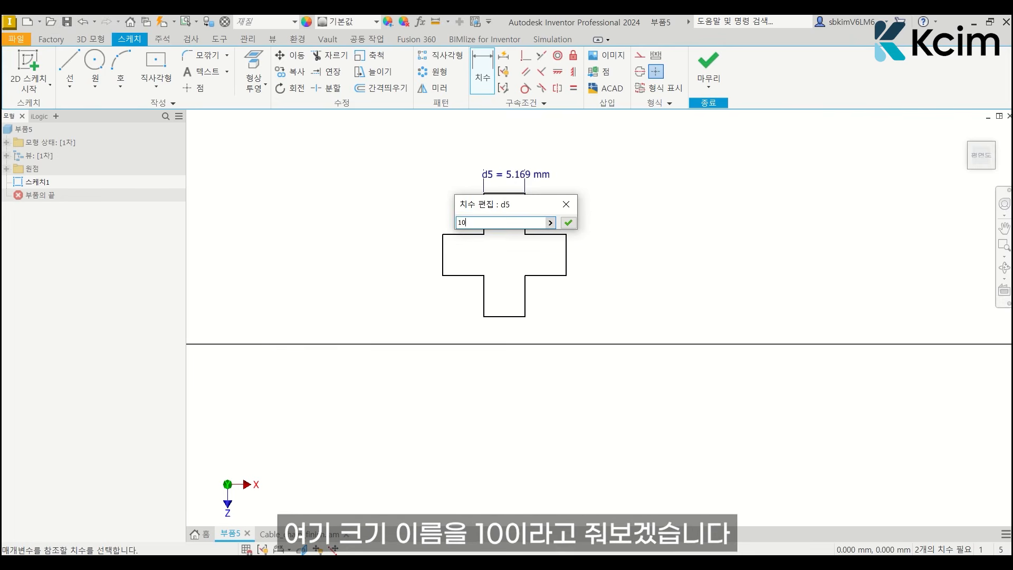
key(Return)
key(Escape)
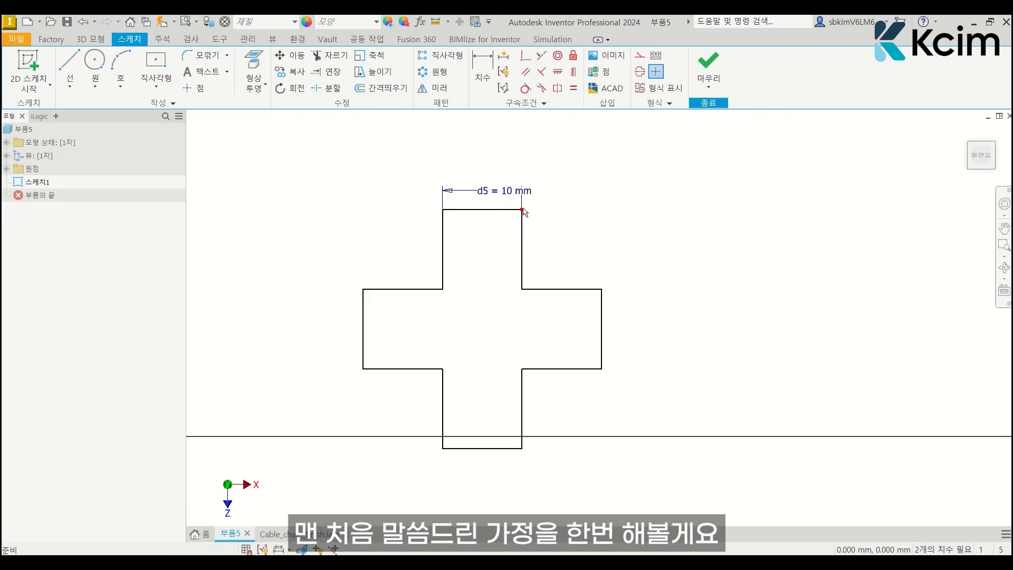
Shift the cross slightly upward and center the top width dimension's text above the upper arm.
drag(522, 210, 524, 192)
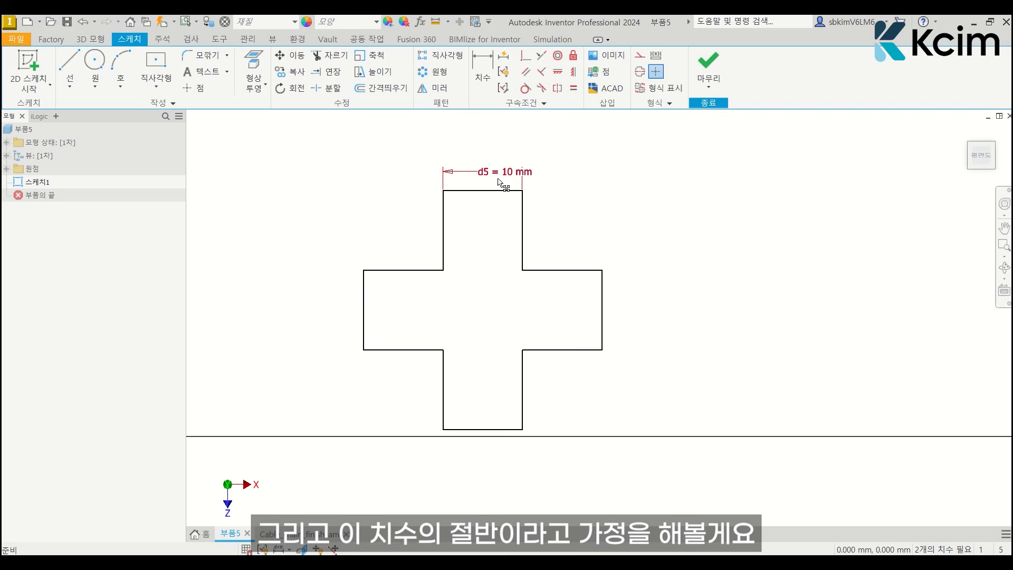
drag(498, 175, 482, 163)
click(484, 142)
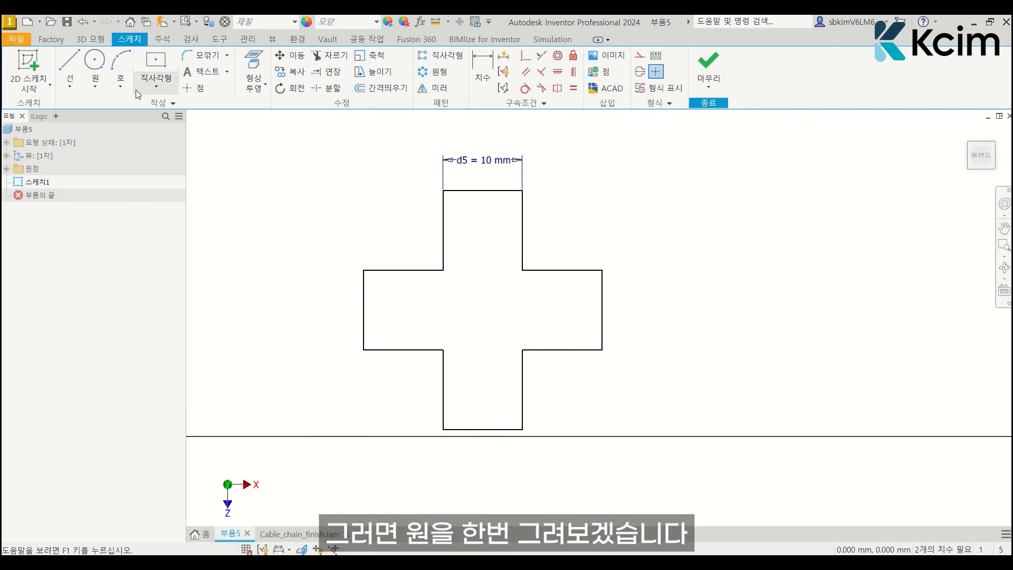
Draw a circle about 7.6 mm in diameter inside the middle of the cross.
click(95, 61)
click(475, 299)
click(503, 314)
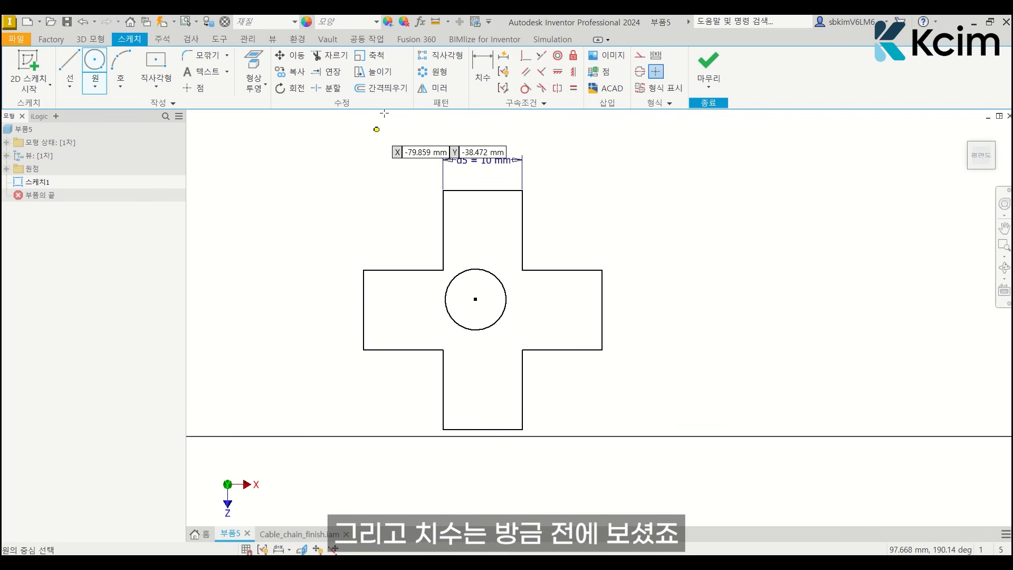
Dimension the circle's diameter with the formula d5/2, referencing the cross's top width dimension.
click(484, 72)
click(496, 278)
click(528, 240)
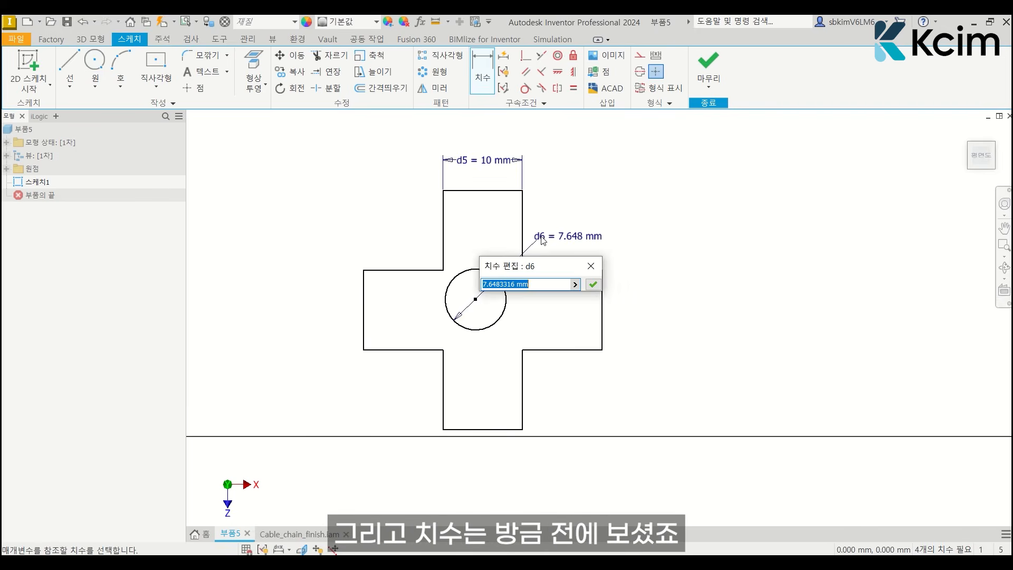
click(490, 161)
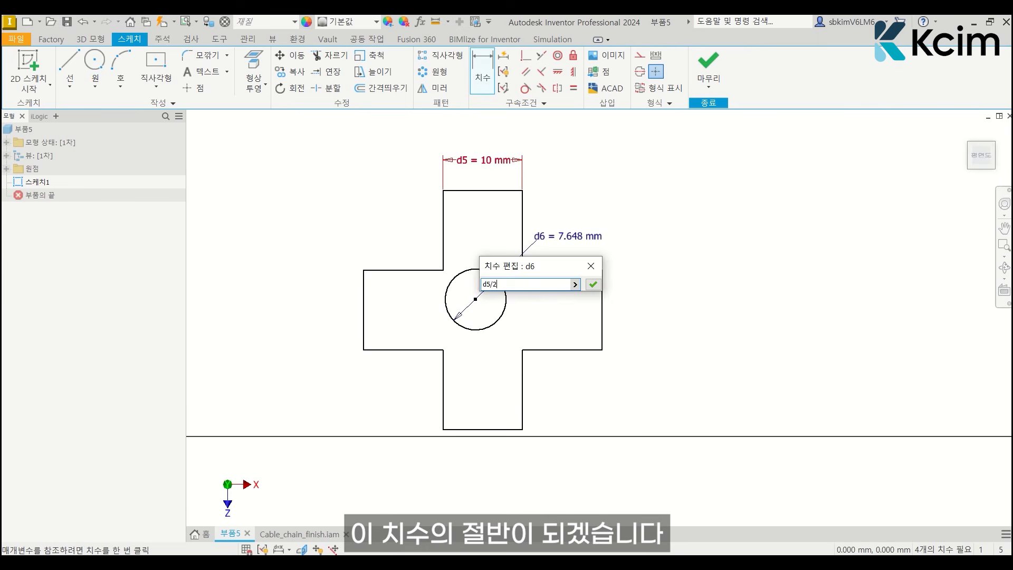
key(Return)
Set the cross's top width dimension d5 to 15 mm.
click(493, 160)
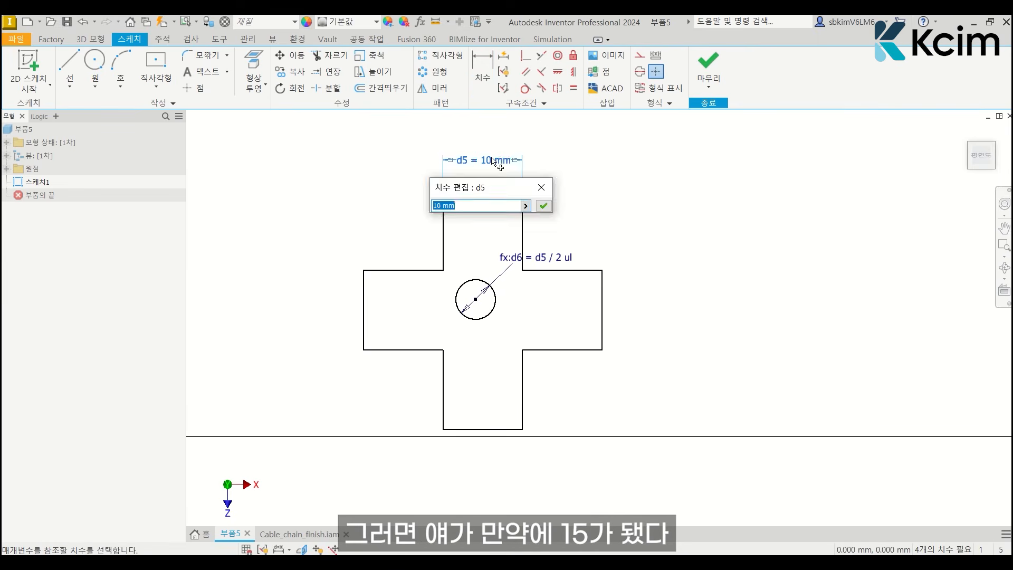
text(15)
key(Return)
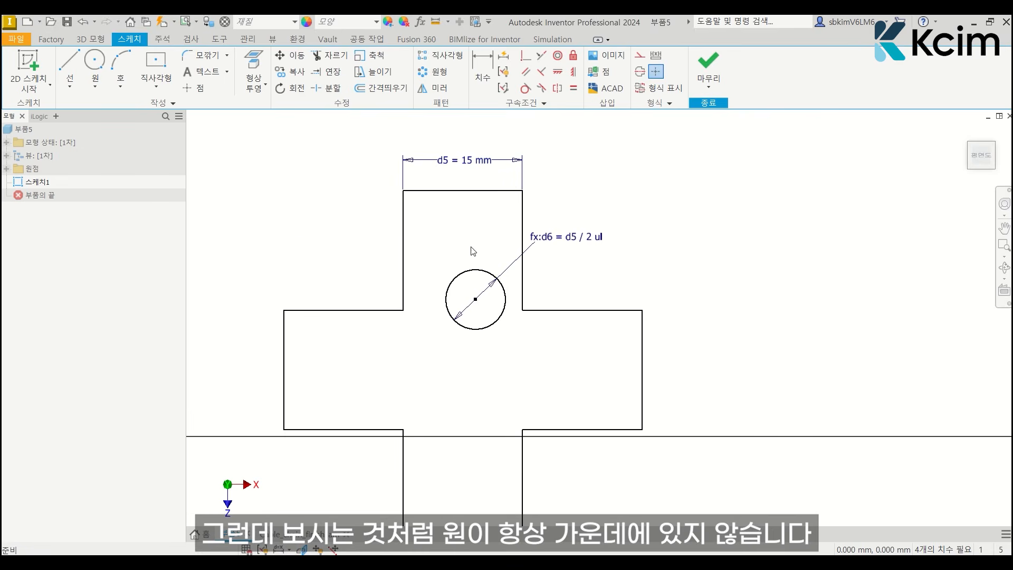
Move the cross up around the circle and nudge the circle near the cross's middle.
drag(404, 311, 411, 238)
click(538, 237)
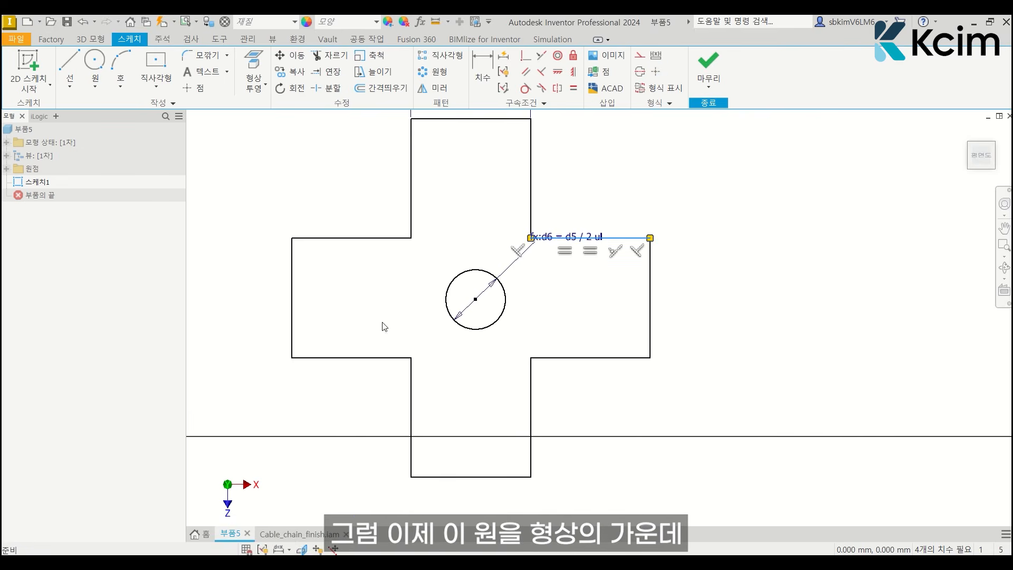
middle_drag(640, 271, 638, 303)
drag(480, 336, 484, 331)
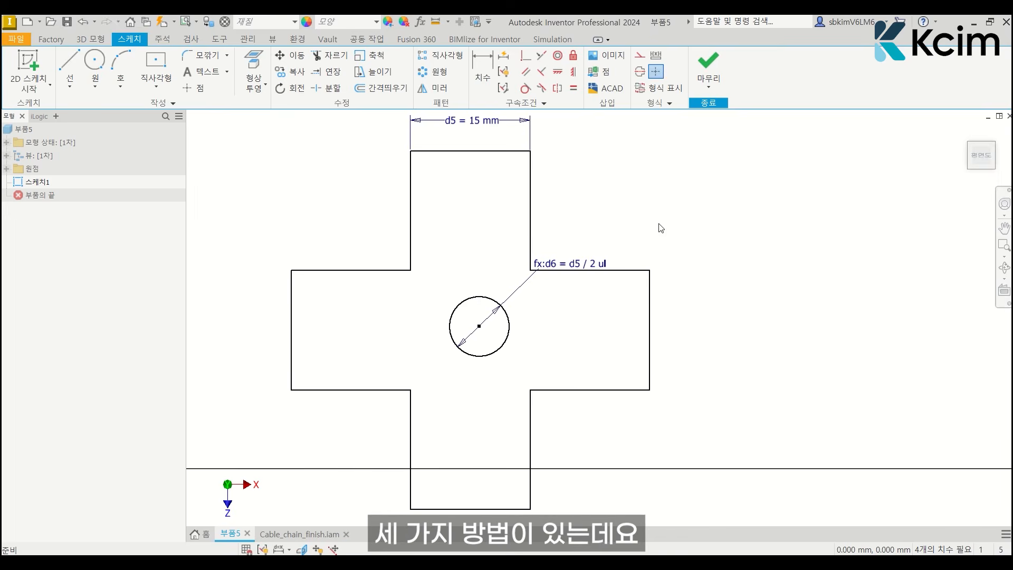
Try locating the circle's center from the upper arm's left side with a d5-based dimension, and delete that dimension.
key(d)
click(478, 325)
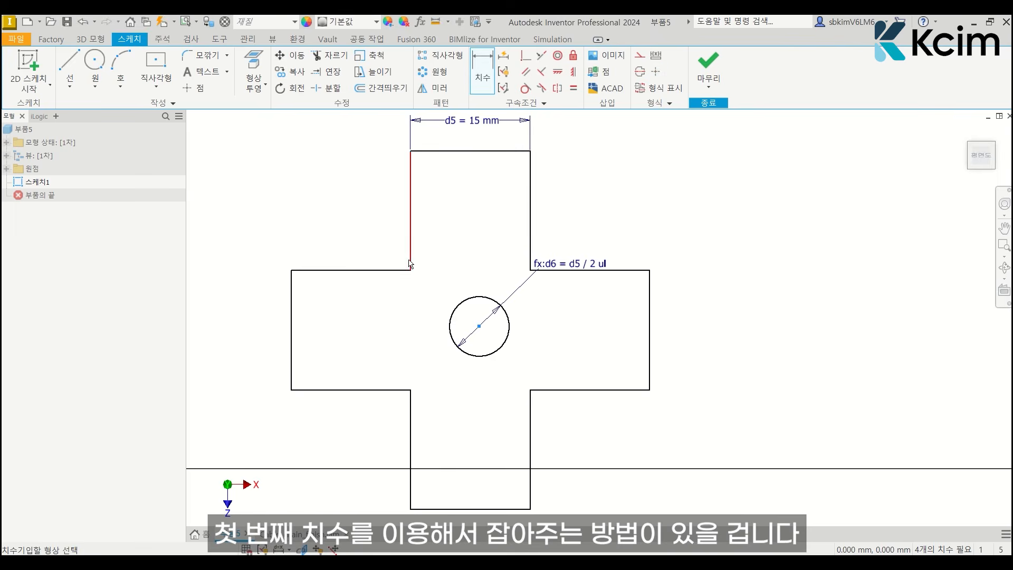
click(410, 262)
click(437, 271)
click(468, 128)
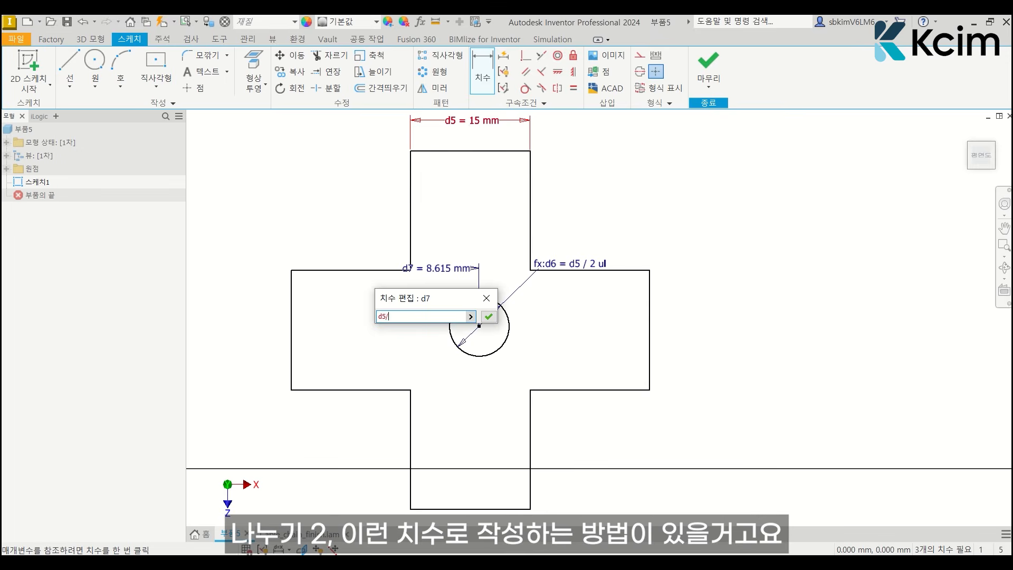
key(Escape)
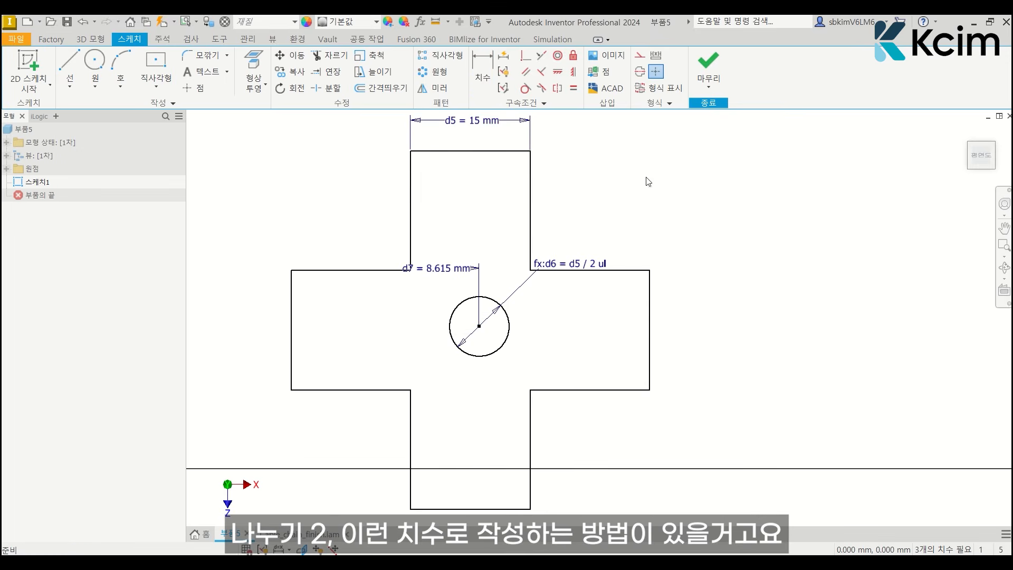
click(463, 272)
key(Delete)
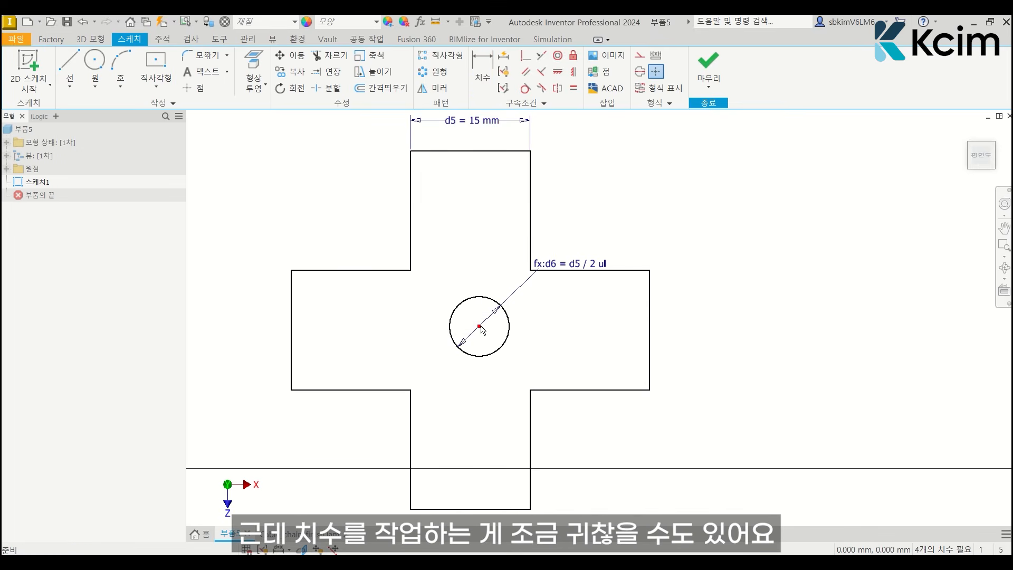
Align the circle's center with the midpoint of the left arm's end edge using a horizontal constraint.
ctrl+drag(479, 325, 523, 344)
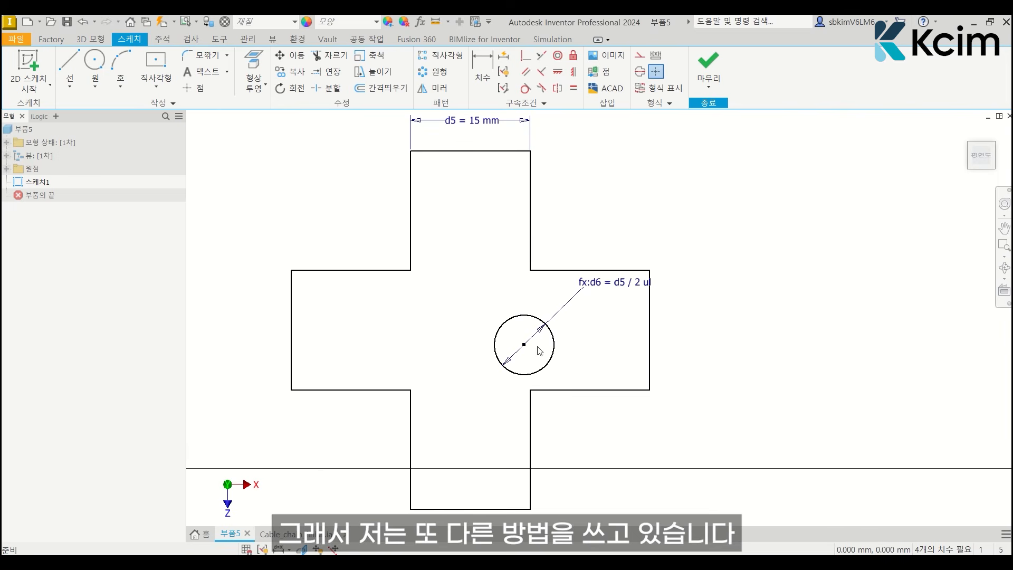
key(ctrl+z)
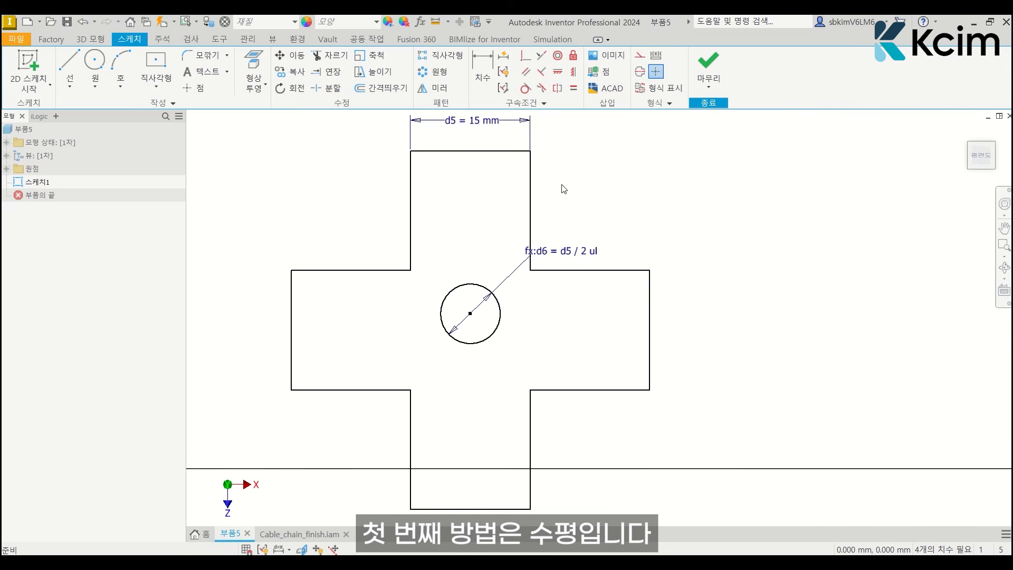
click(558, 73)
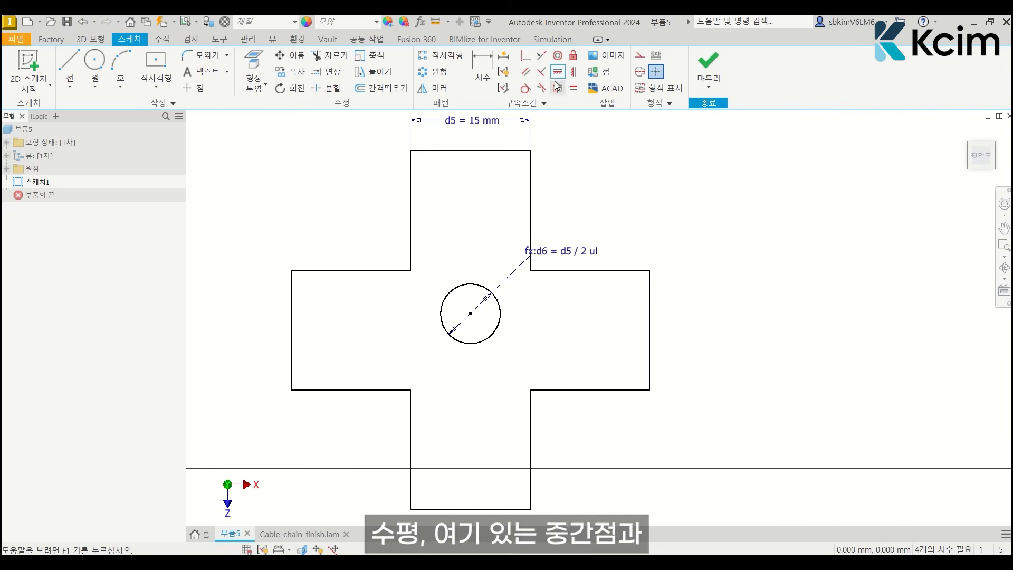
click(293, 331)
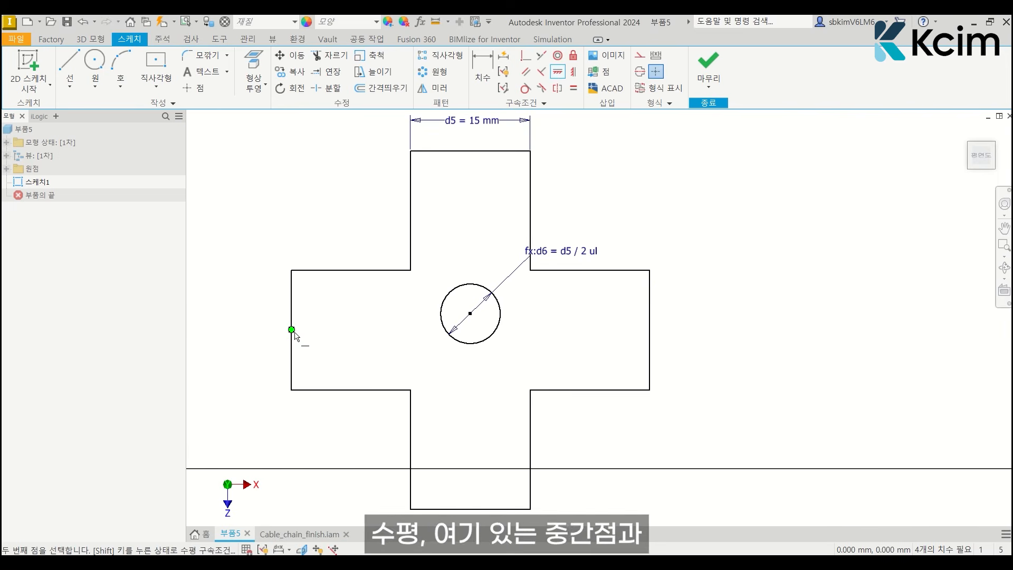
click(470, 313)
Align the circle's center with the top edge's midpoint using a vertical constraint, and test it by moving the cross.
click(573, 72)
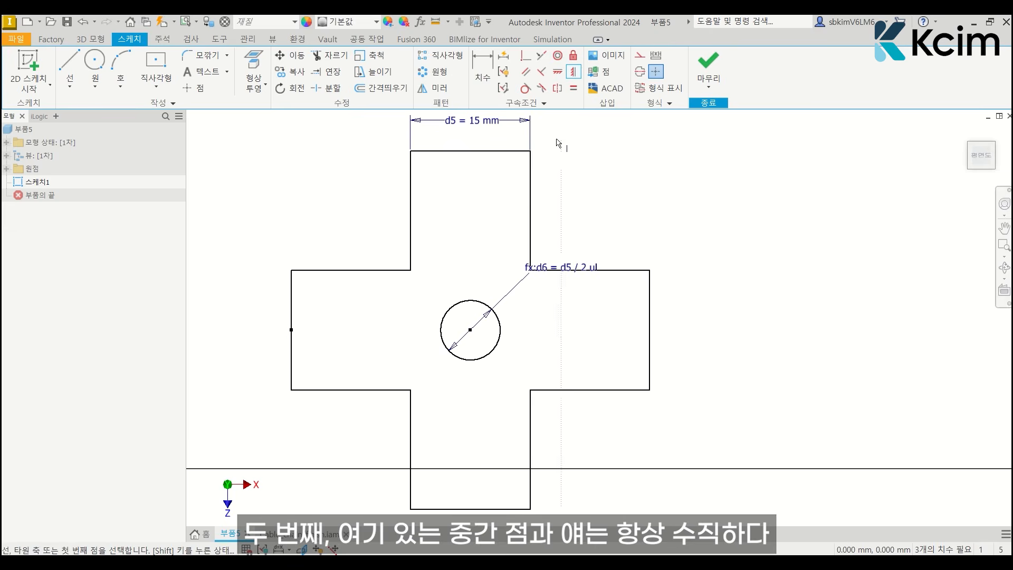
click(471, 151)
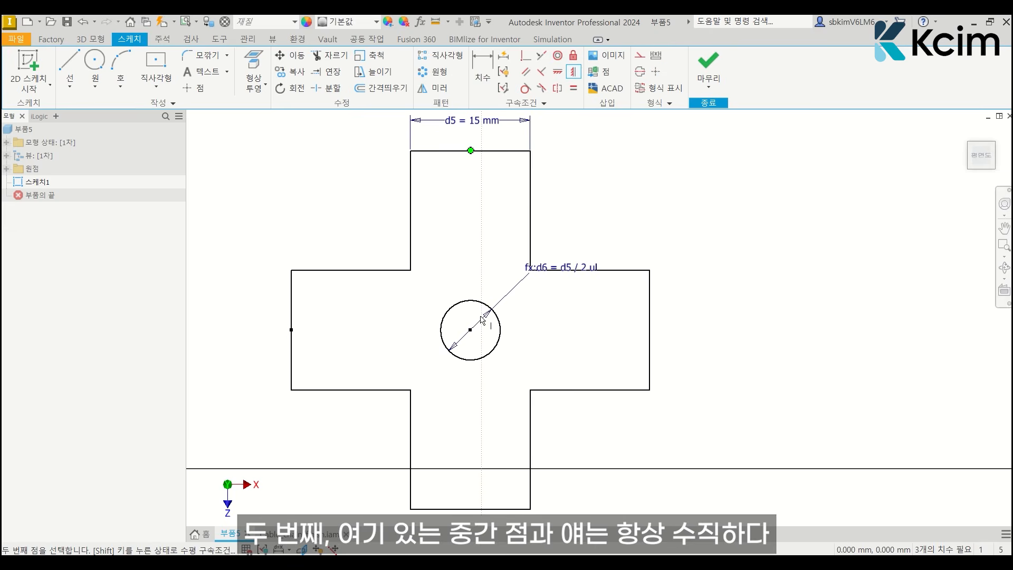
click(470, 330)
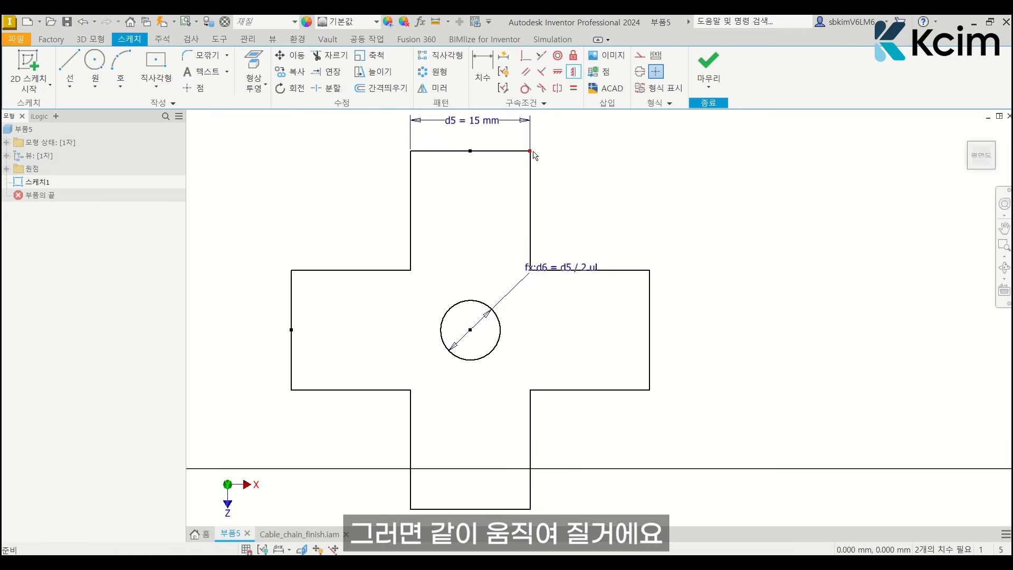
drag(531, 152, 564, 139)
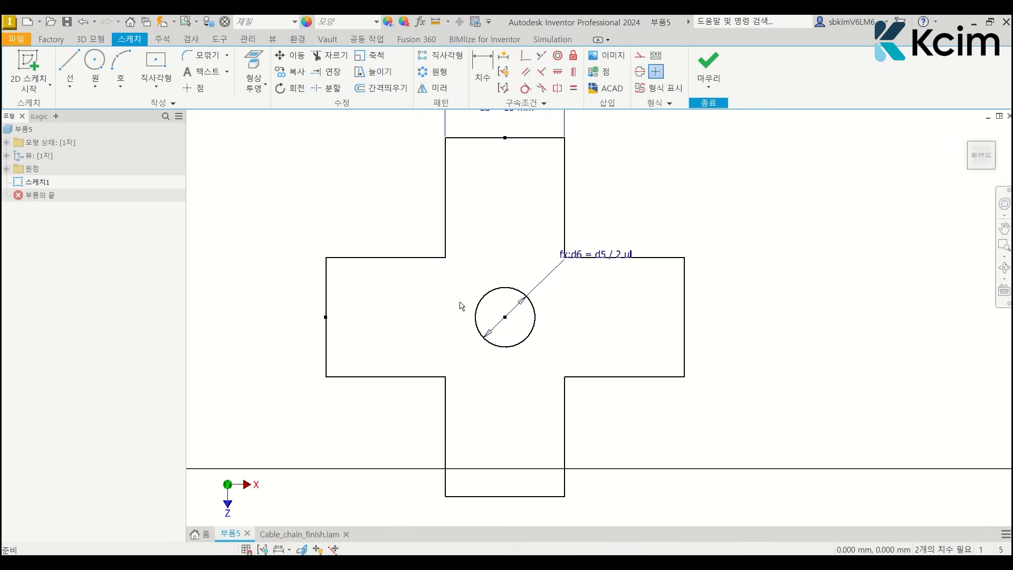
Delete the midpoint alignment points on the left arm's end edge and the upper arm's top edge.
drag(280, 289, 369, 346)
key(Delete)
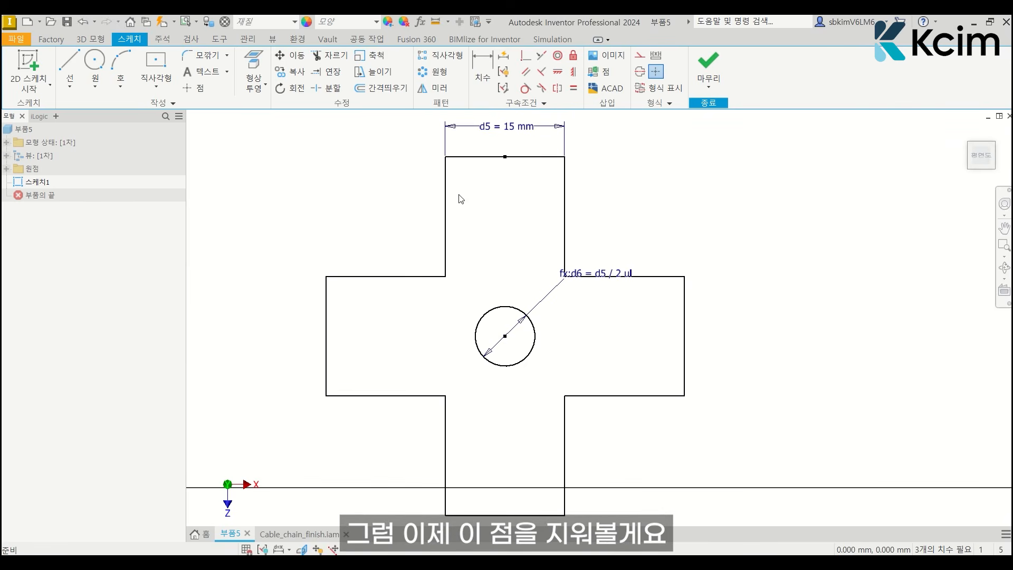
drag(490, 149, 596, 205)
key(Delete)
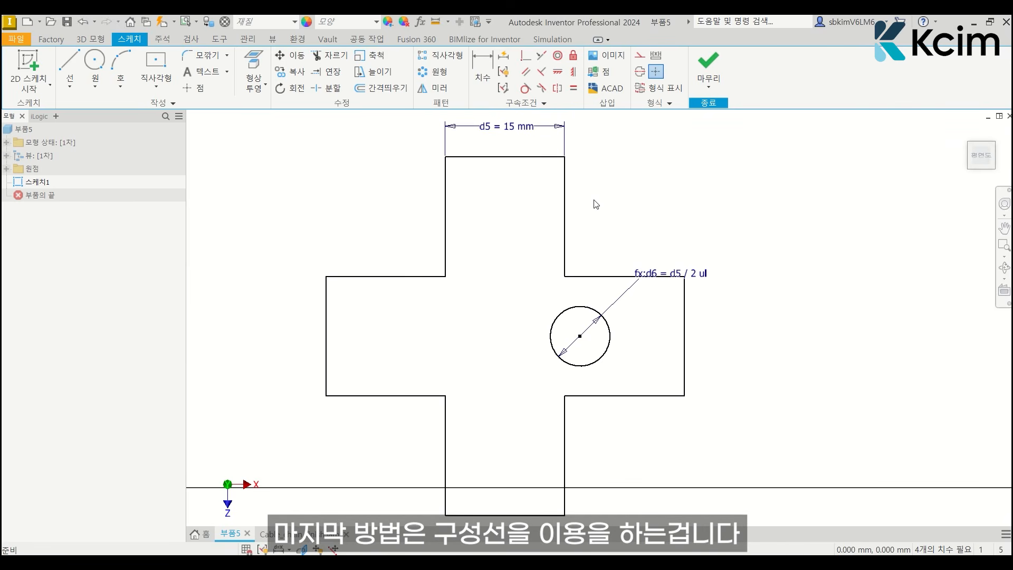
Draw a diagonal construction line from the cross's upper-right inner corner to its lower-left inner corner, then turn construction mode off.
click(640, 55)
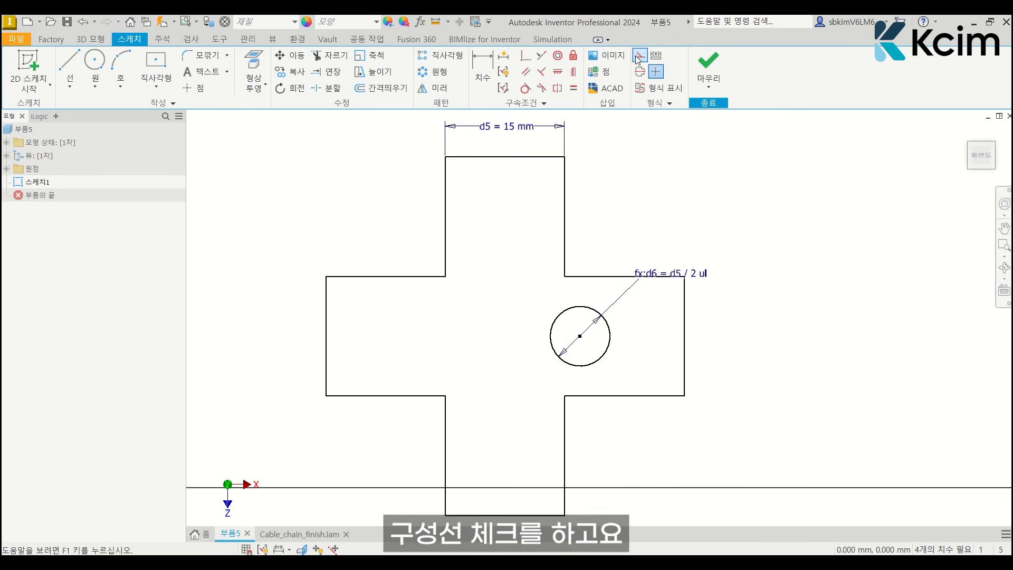
click(68, 69)
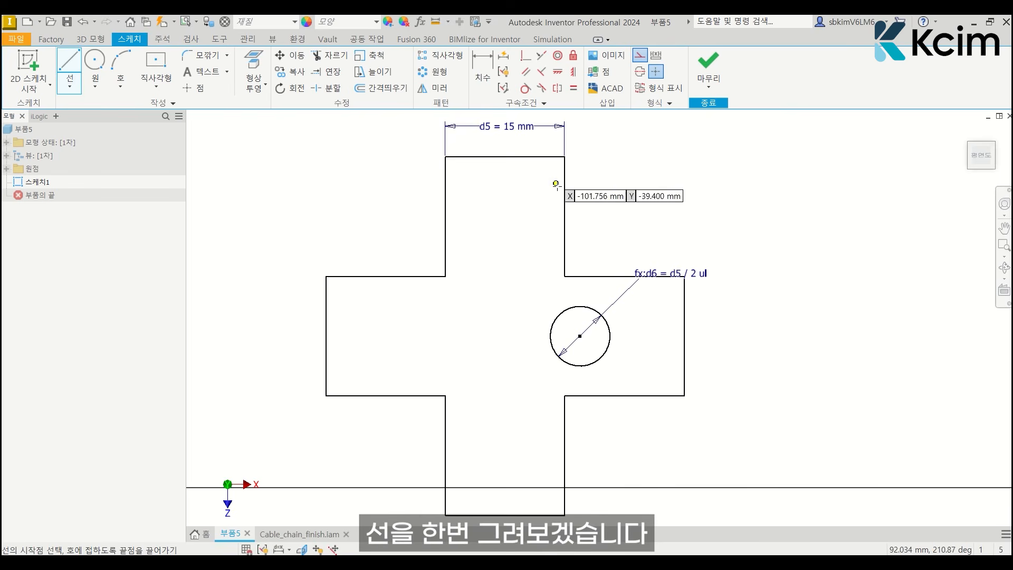
click(564, 276)
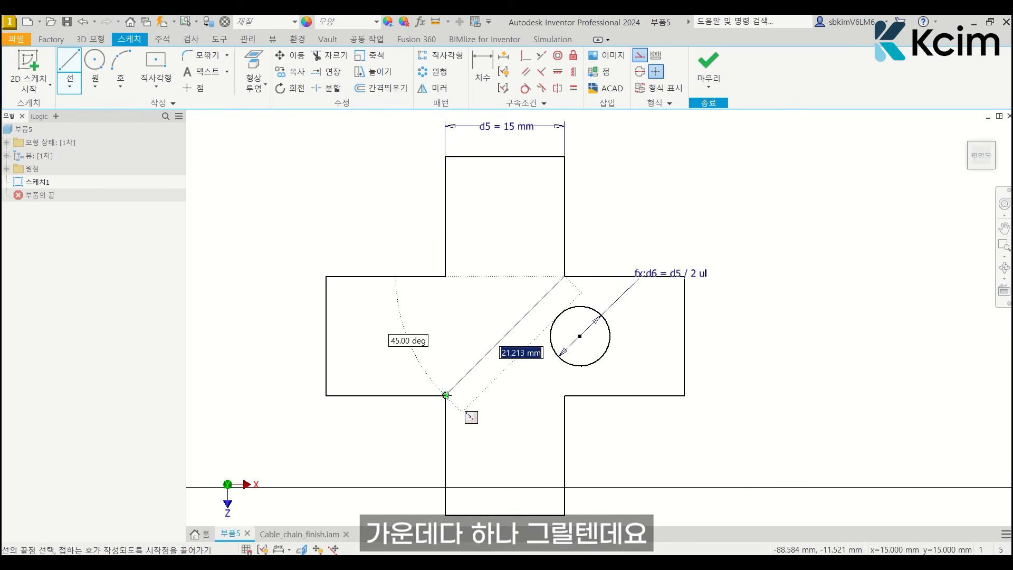
click(445, 395)
key(Escape)
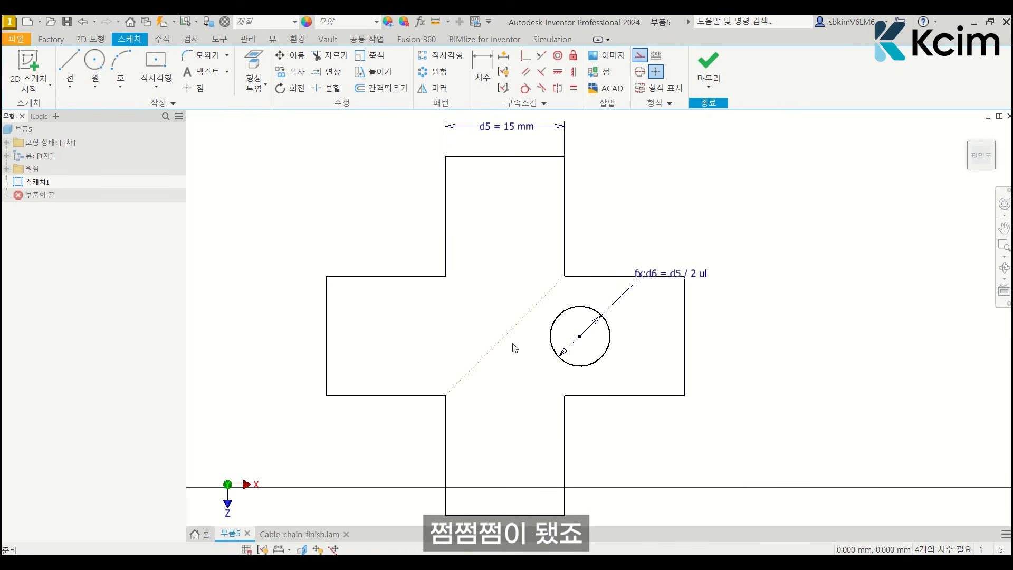
click(639, 55)
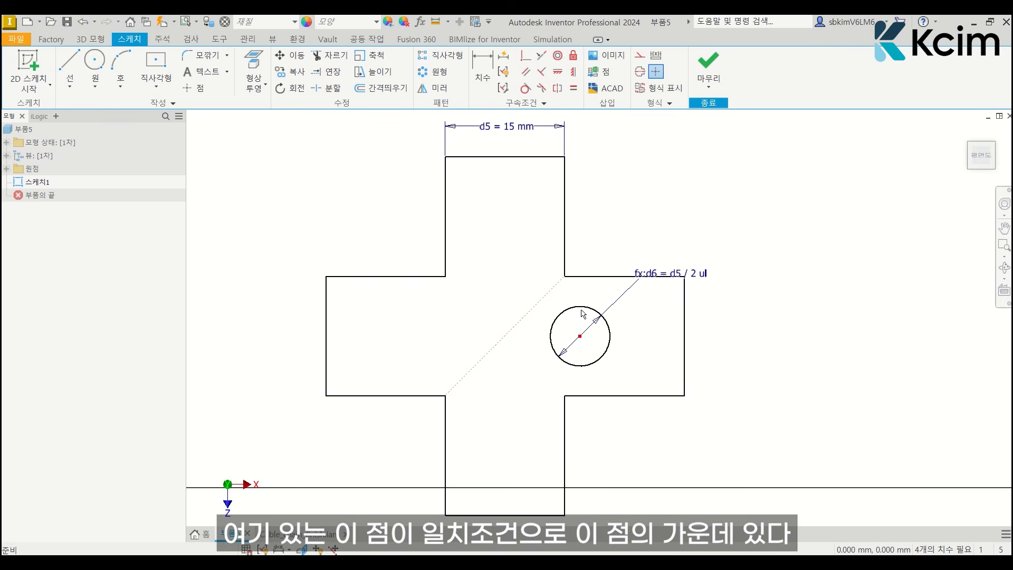
Make the circle's center coincident with the midpoint of the diagonal construction line.
click(526, 56)
click(579, 337)
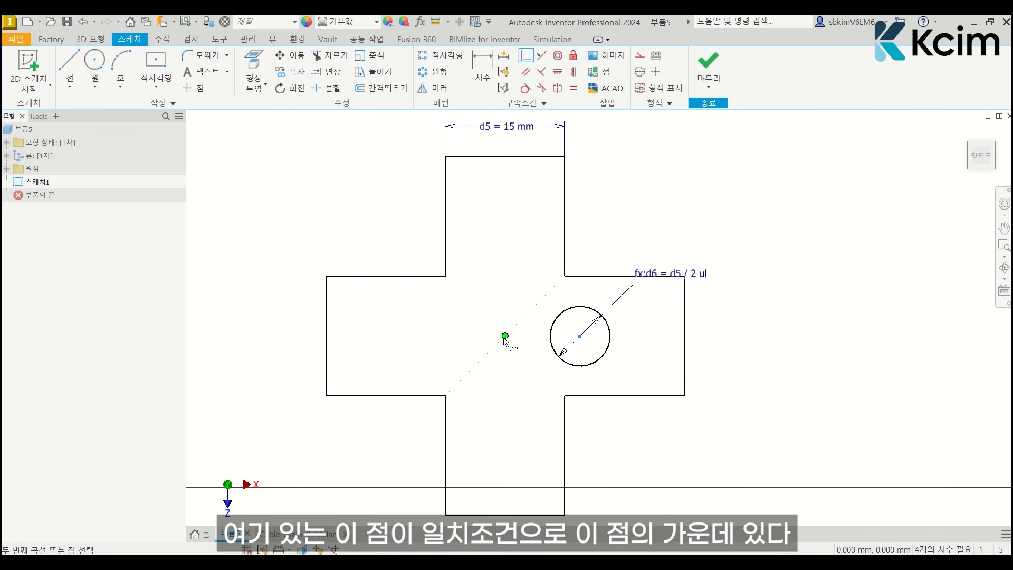
click(505, 336)
key(Escape)
Move the cross up and to the left and set its top width dimension d5 to 10 mm.
mouse_move(684, 276)
mouse_down()
mouse_move(738, 226)
mouse_move(578, 228)
mouse_move(496, 260)
mouse_move(366, 173)
mouse_up()
double_click(437, 138)
text(10)
key(Return)
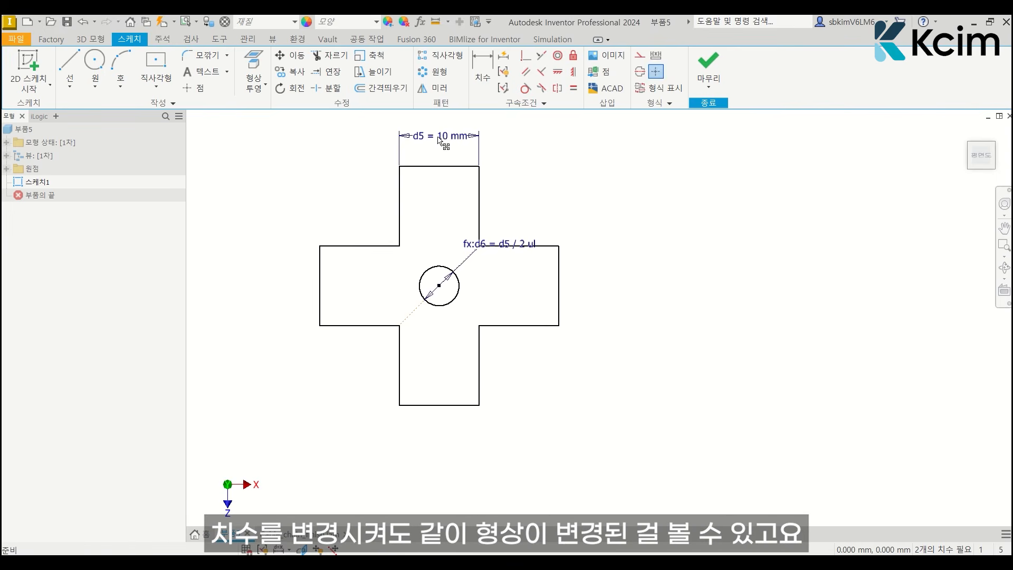
middle_drag(541, 214, 540, 238)
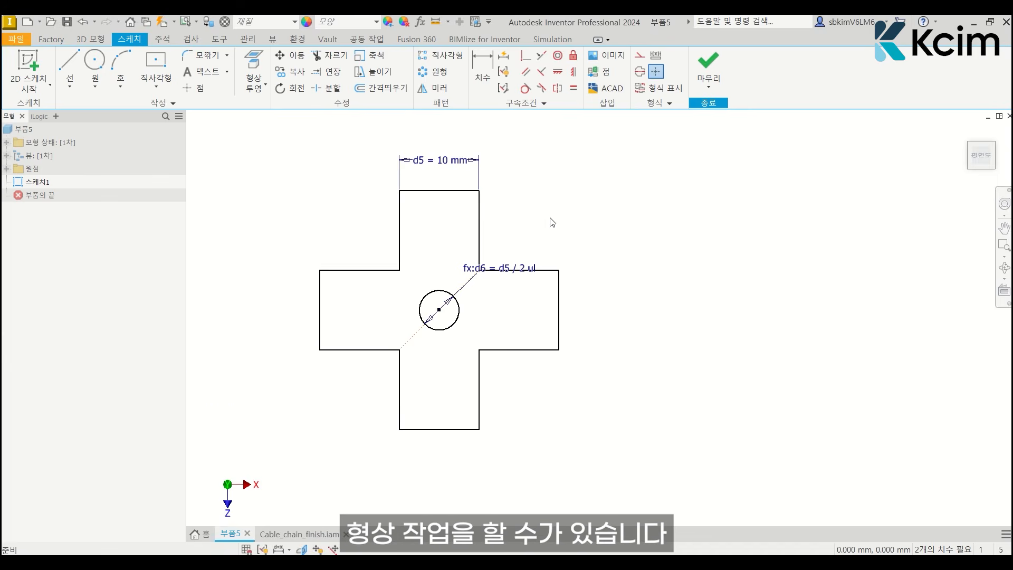
scroll(557, 226, down, 5)
middle_drag(564, 264, 635, 185)
middle_drag(605, 302, 631, 239)
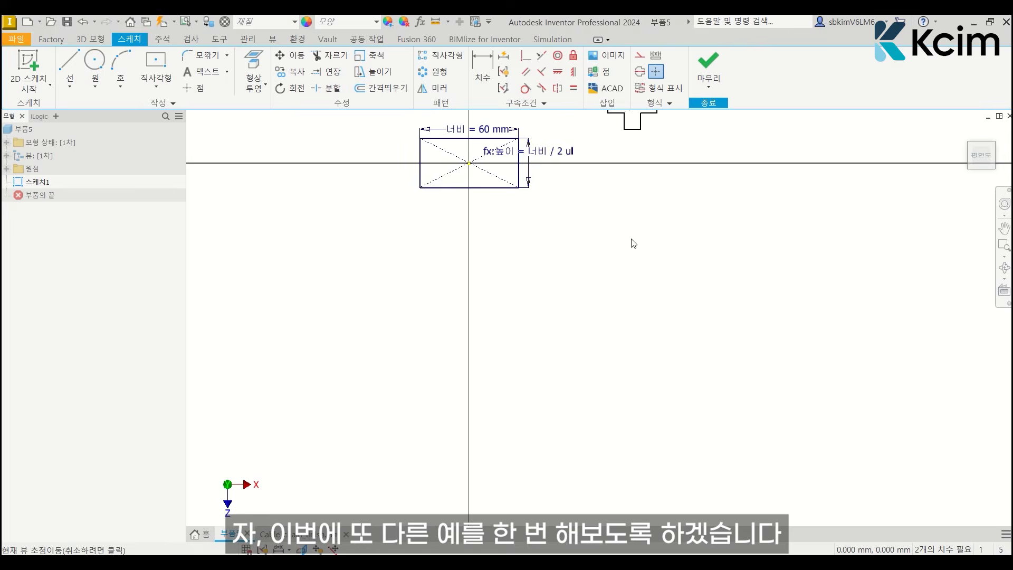
In the Cable_chain_finish.iam assembly, set the BASE part's Drive50-400 constraint offset to 150 mm.
middle_drag(632, 278, 630, 222)
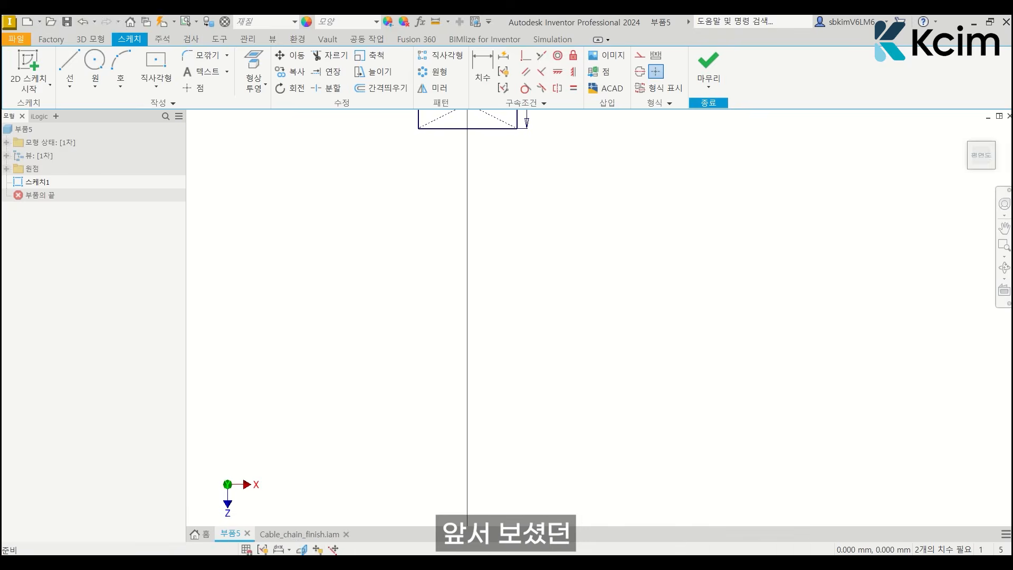
click(299, 534)
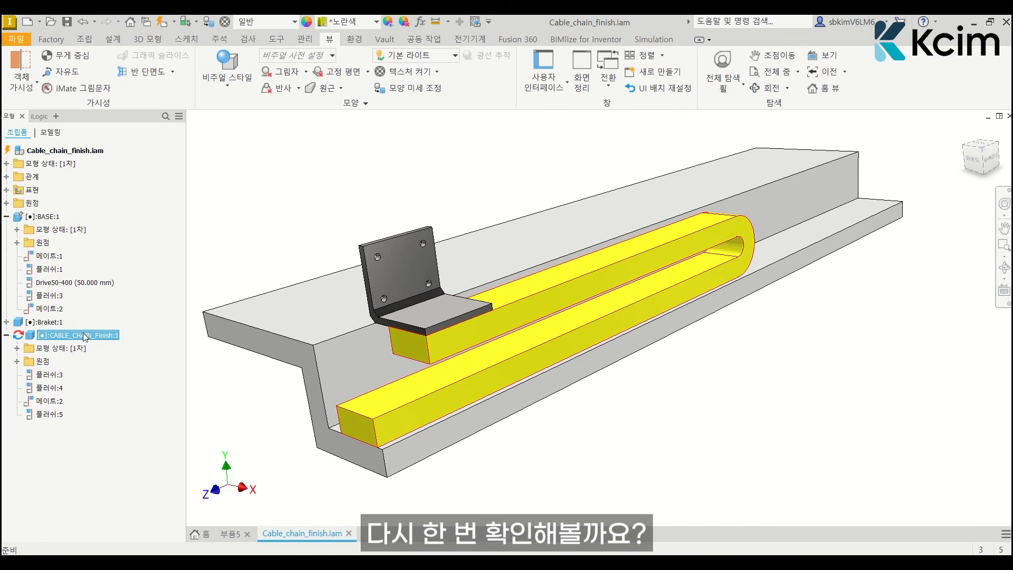
click(99, 284)
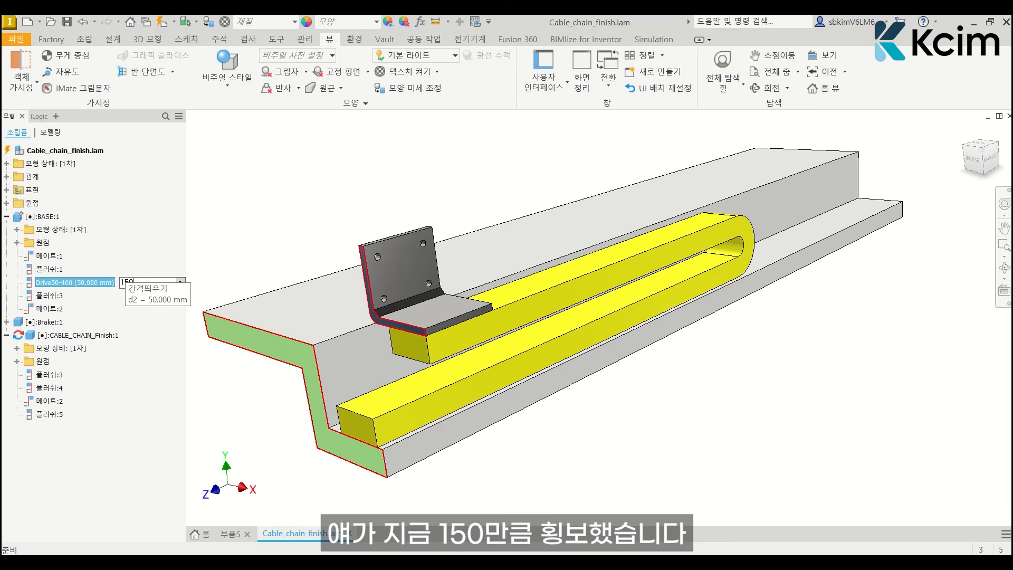
key(Return)
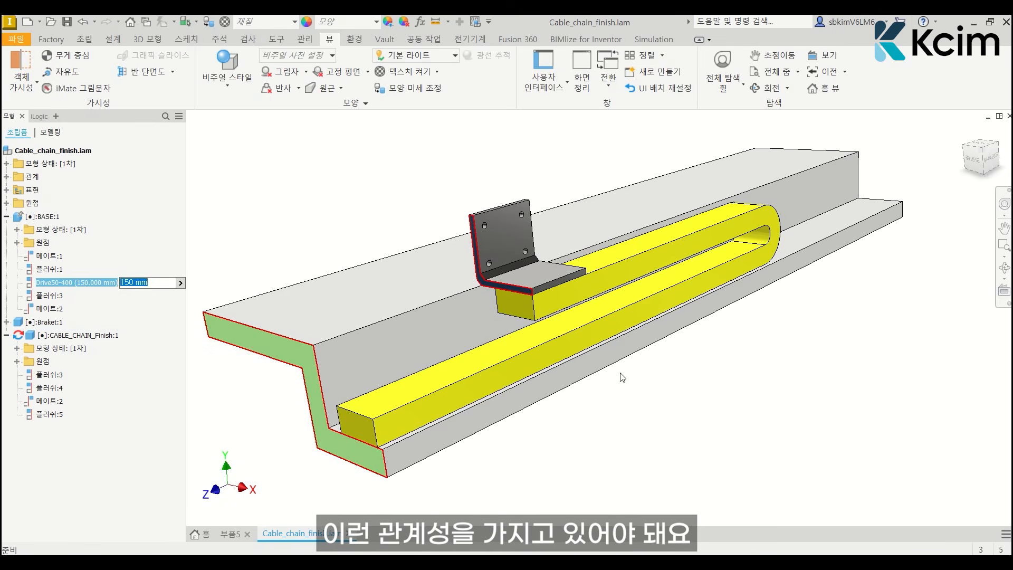
In the 부품5 sketch, draw a U-shaped chain path: a lower line about 254 mm long, a tangent arc of about 25 mm radius, and an upper line about 87 mm long.
key(ctrl+Tab)
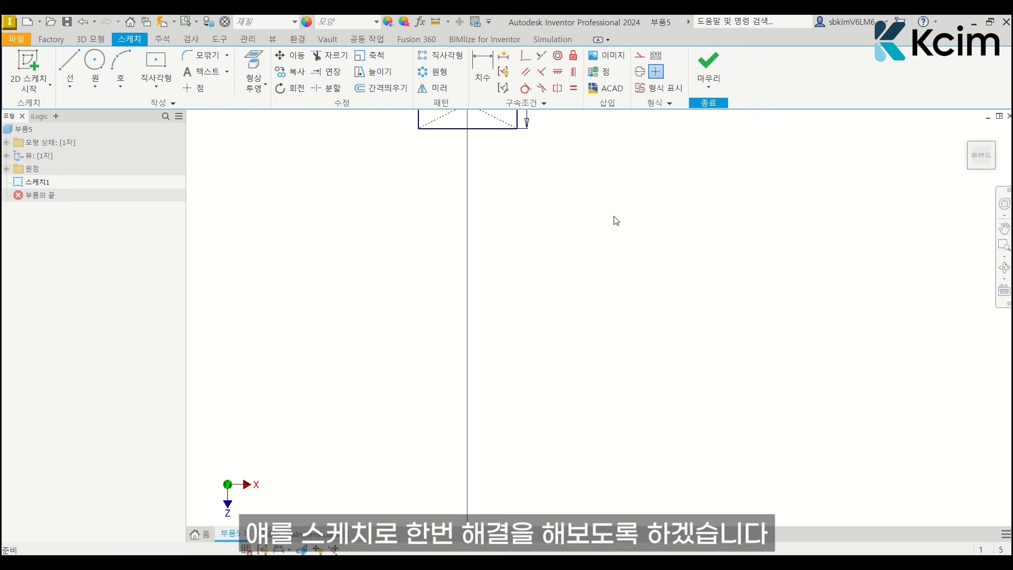
key(l)
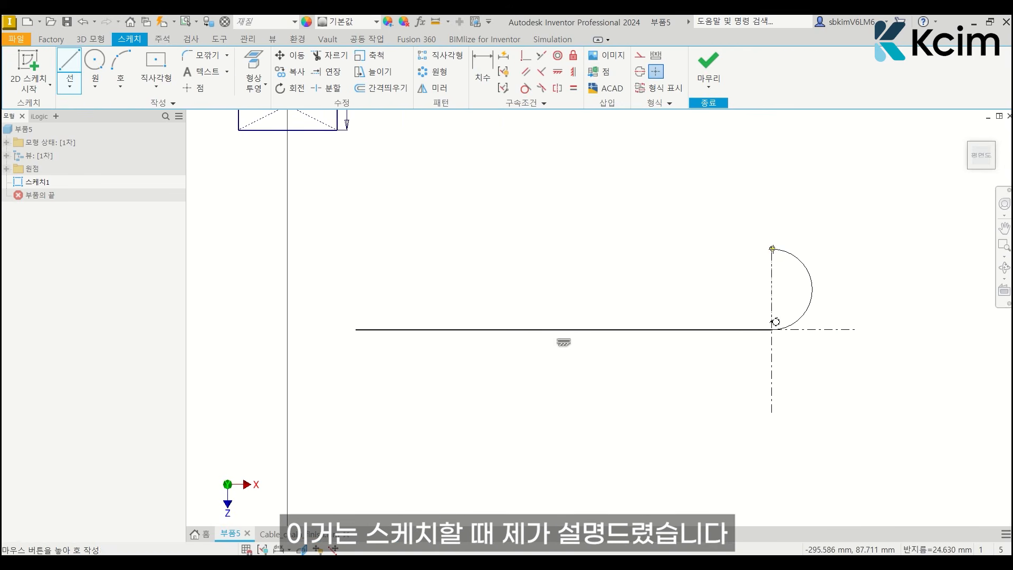
drag(775, 249, 771, 248)
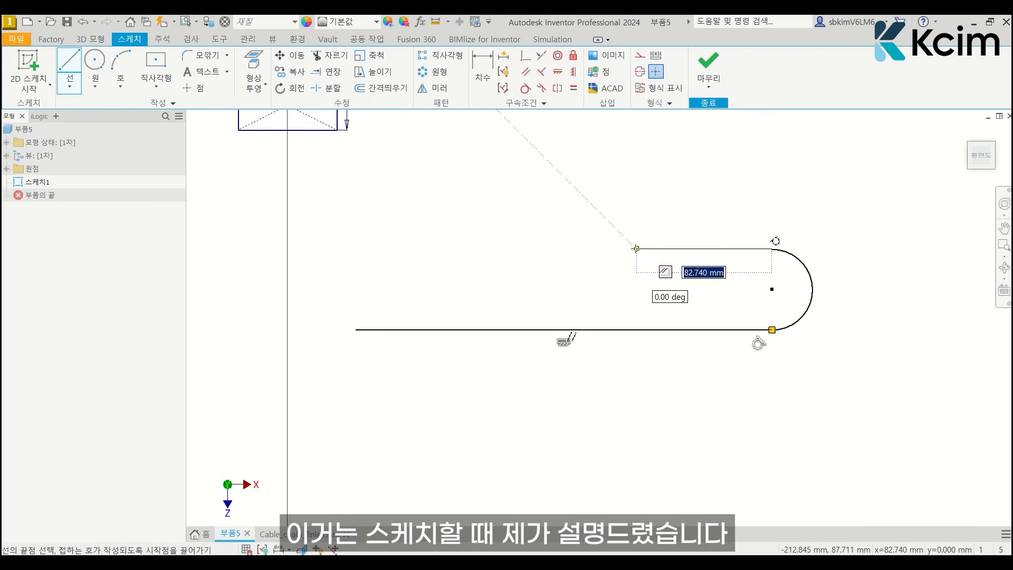
click(629, 248)
key(Escape)
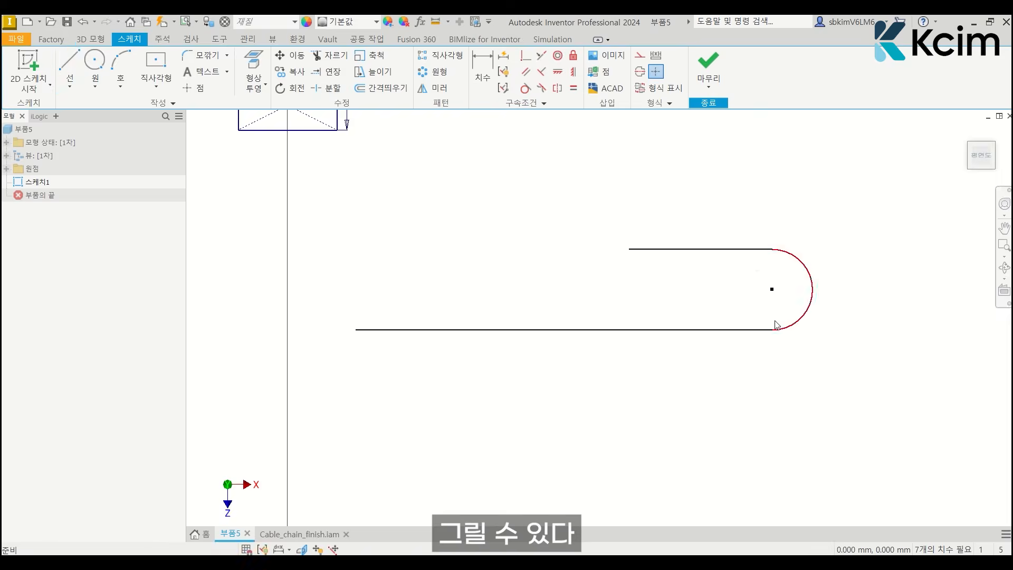
Set the spacing between the upper and lower parallel lines to 50 mm with a dimension, and delete that dimension.
click(483, 71)
click(739, 248)
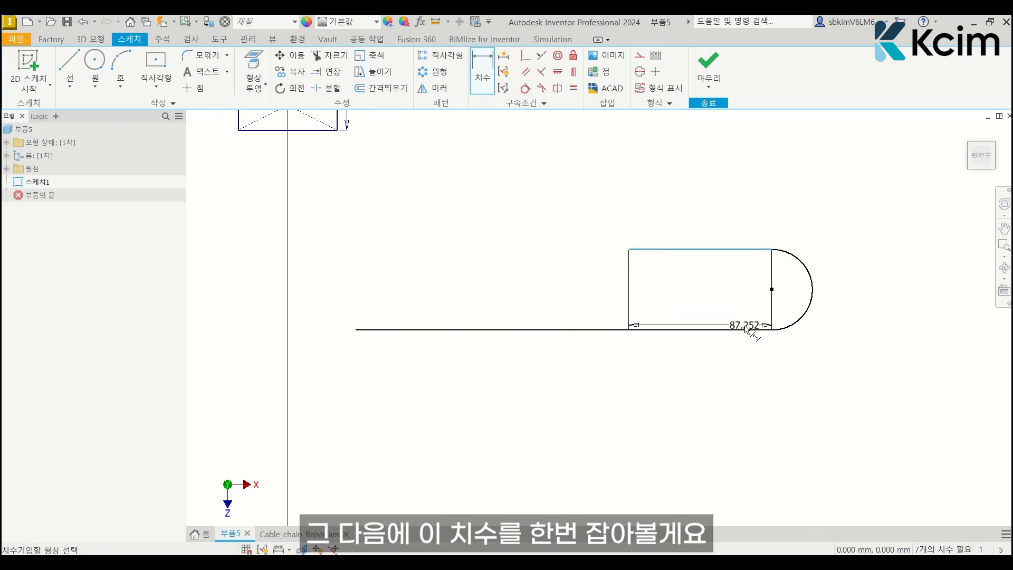
click(736, 329)
click(732, 301)
text(50)
key(Return)
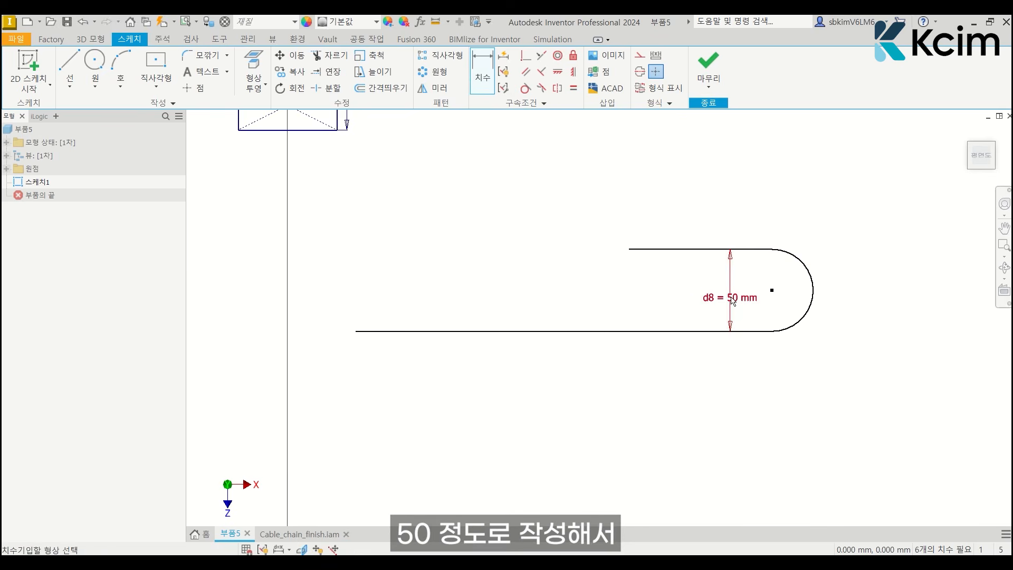
key(Escape)
click(700, 290)
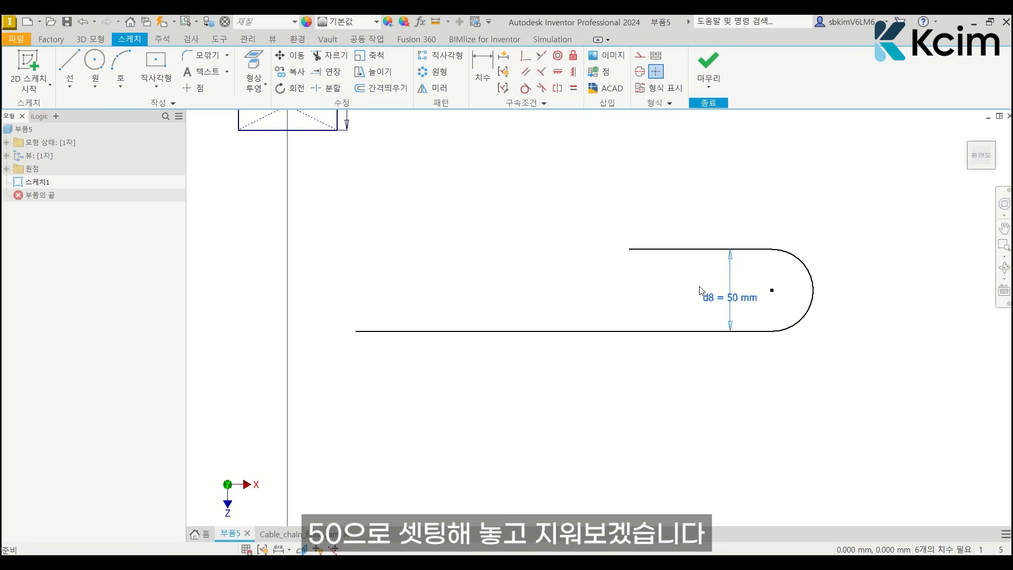
key(Delete)
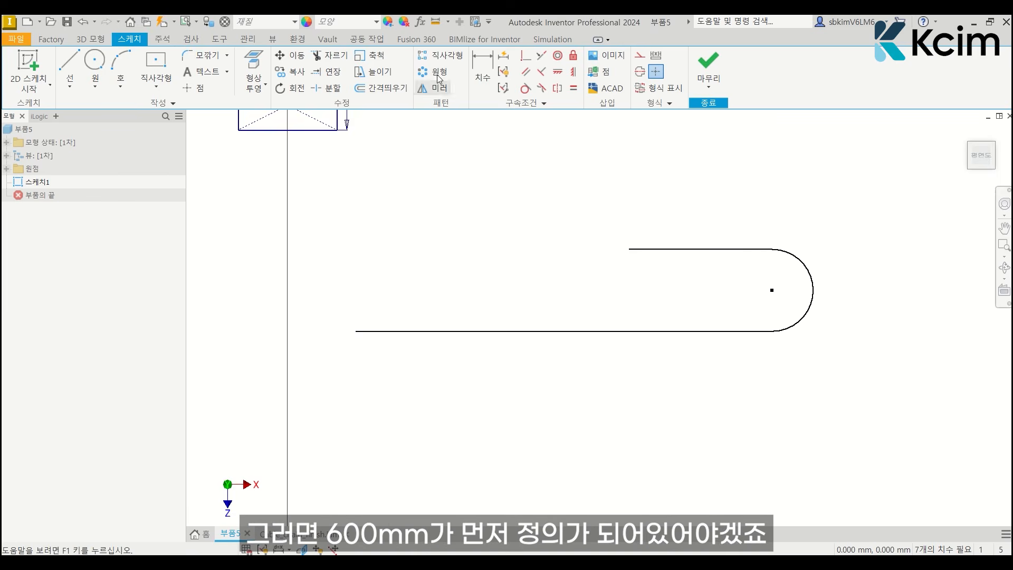
Add a numeric user parameter named 거리 with a value of 600 mm.
click(422, 23)
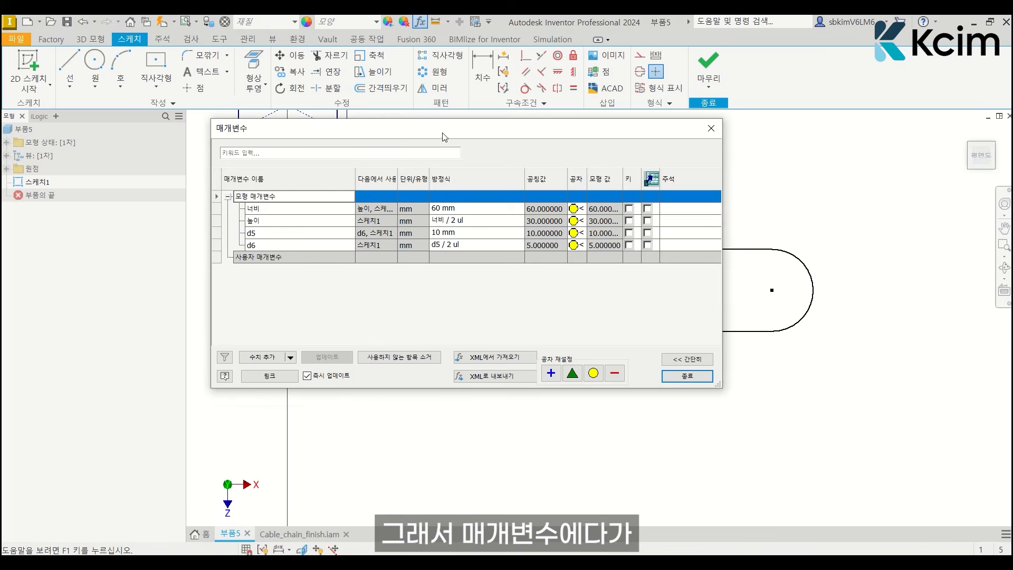
drag(442, 133, 461, 108)
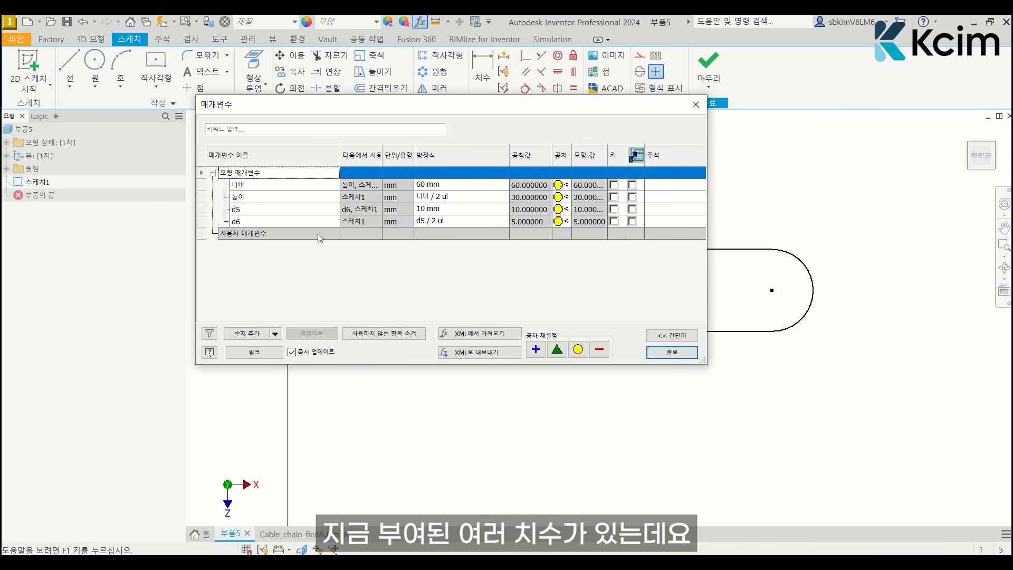
click(257, 334)
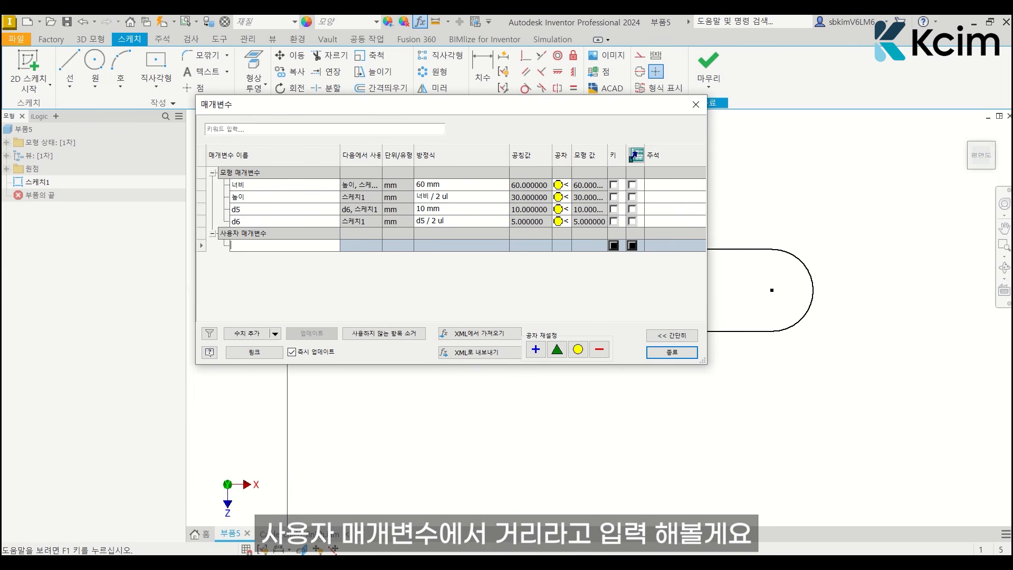
text(거리)
key(Return)
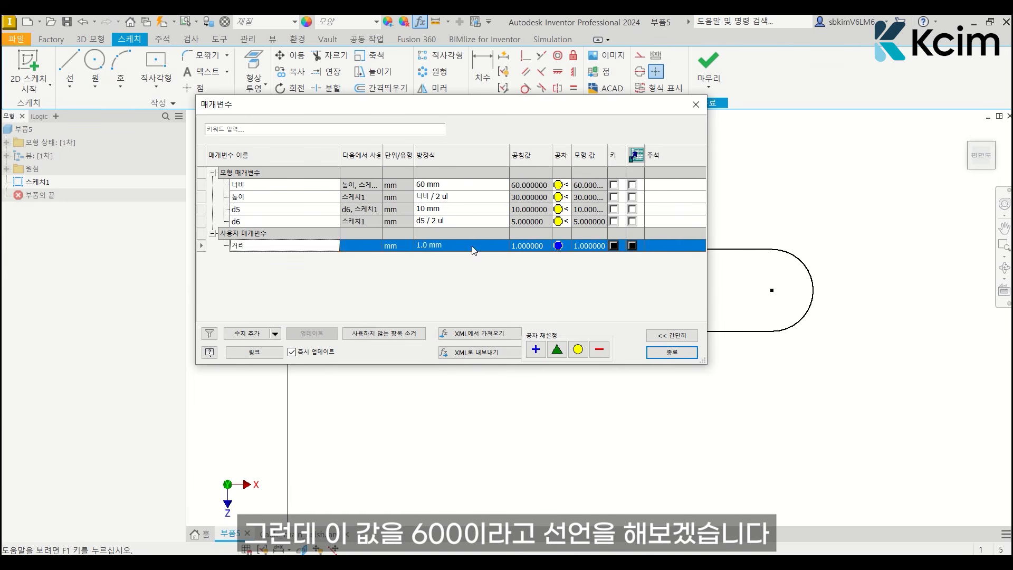
click(453, 244)
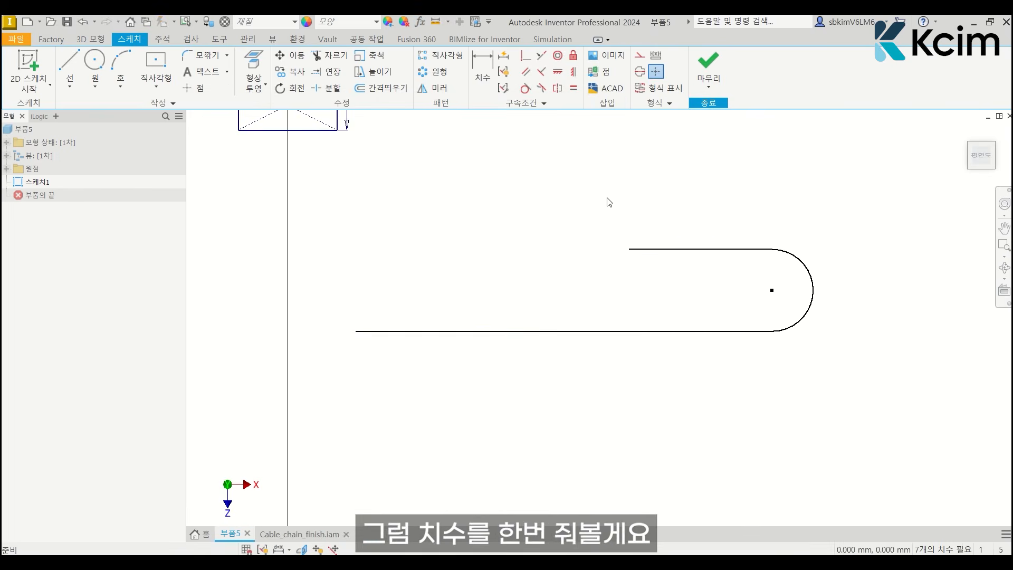
Dimension the lower horizontal line's length, keeping it as drawn.
click(548, 331)
click(549, 371)
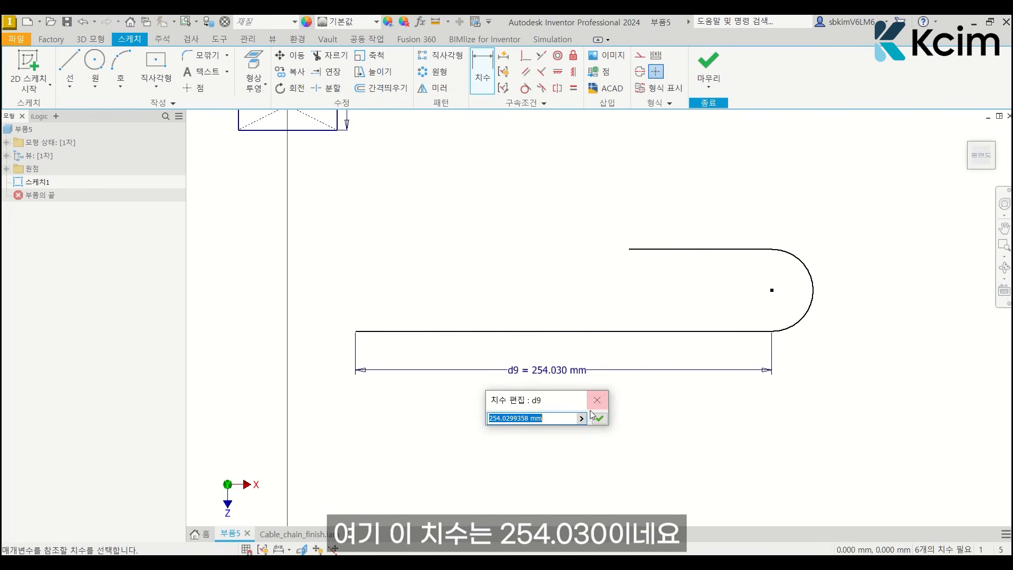
click(599, 419)
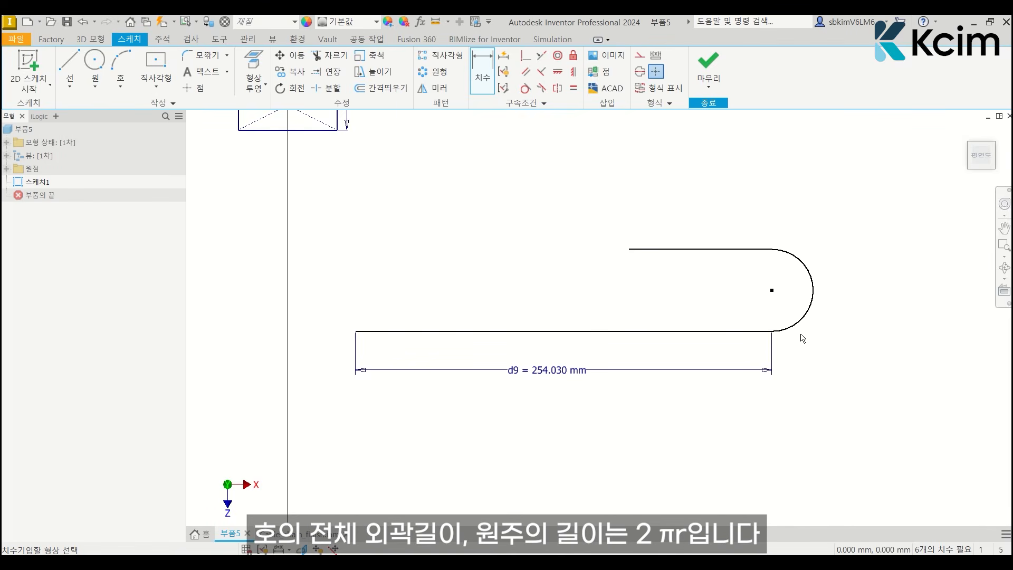
Dimension the end arc with the arc length dimension type instead of radius, keeping its current size.
middle_drag(802, 337, 786, 340)
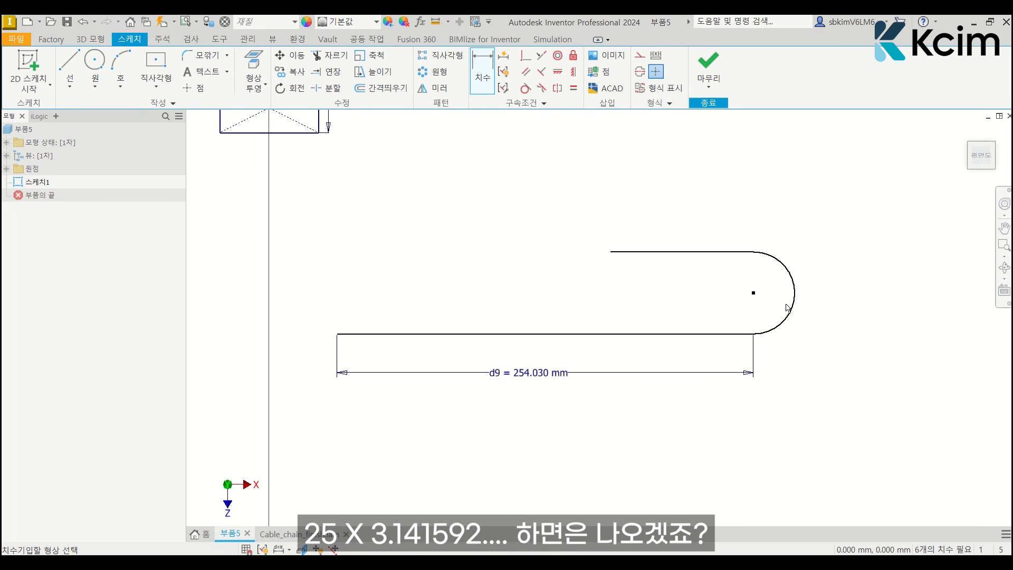
right_click(794, 278)
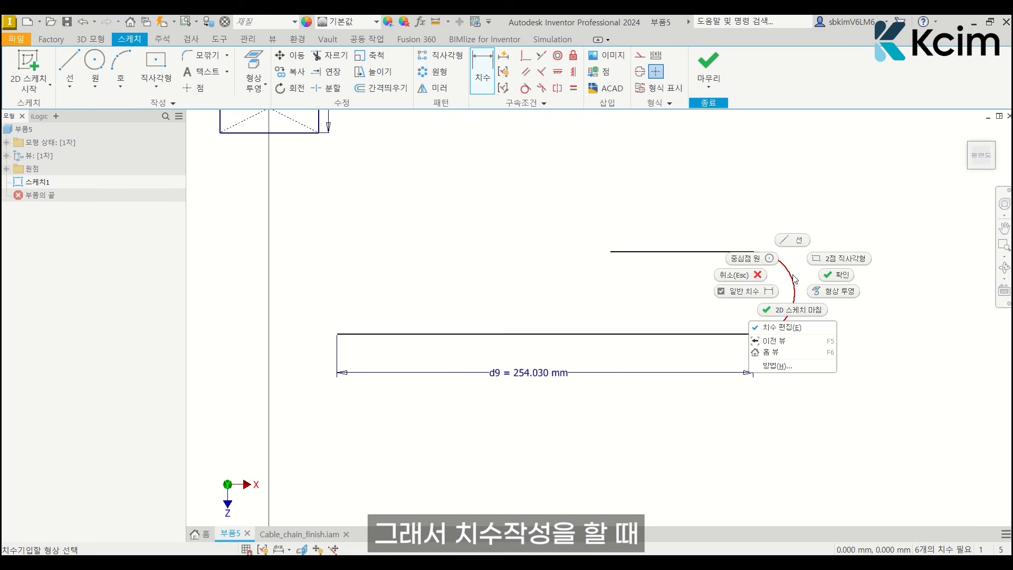
click(798, 276)
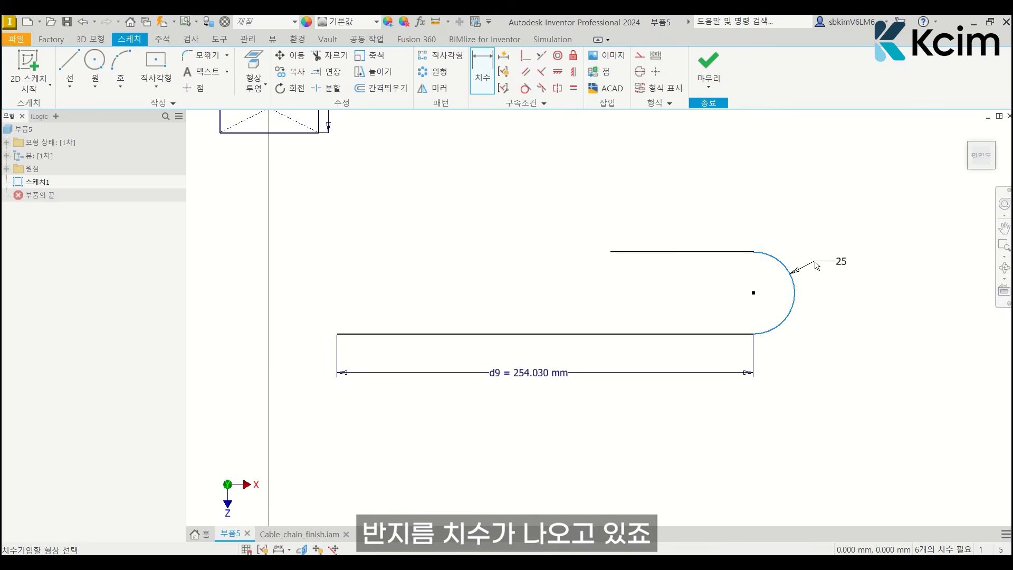
right_click(816, 266)
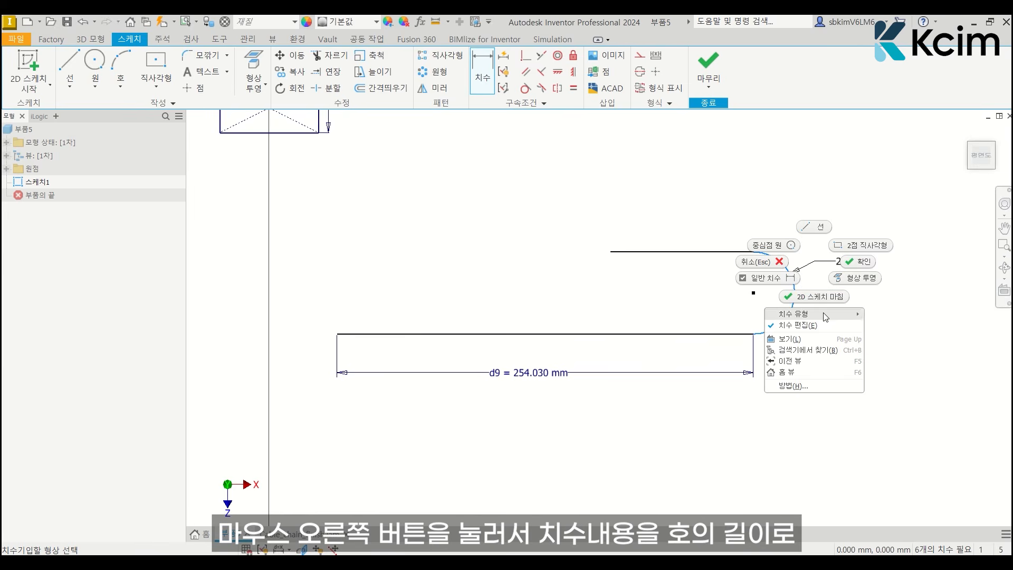
mouse_move(825, 316)
click(905, 338)
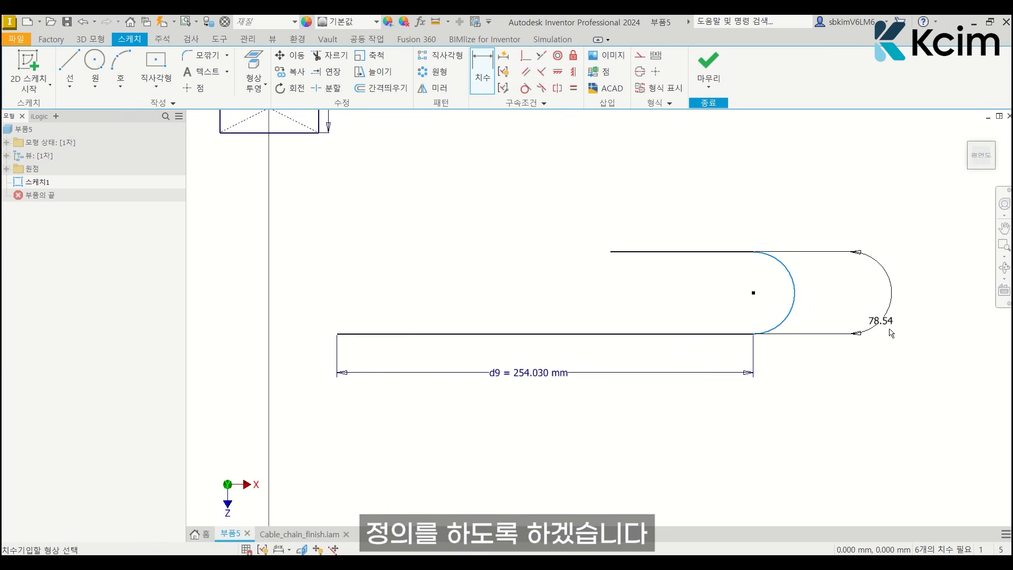
click(852, 312)
click(903, 354)
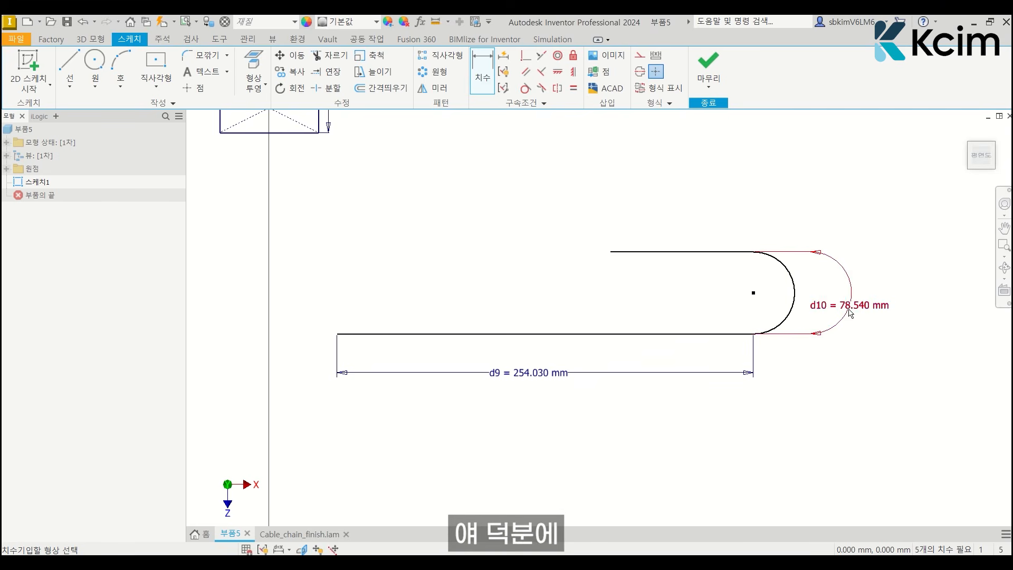
Dimension the upper line's length and define it with the formula 거리 - d10 - d9.
click(724, 252)
click(718, 225)
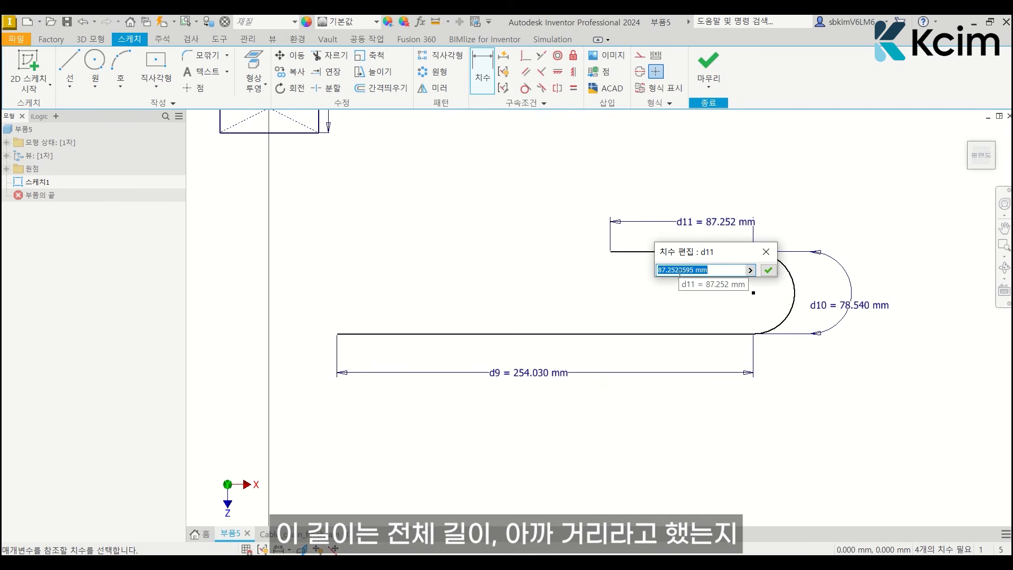
click(749, 270)
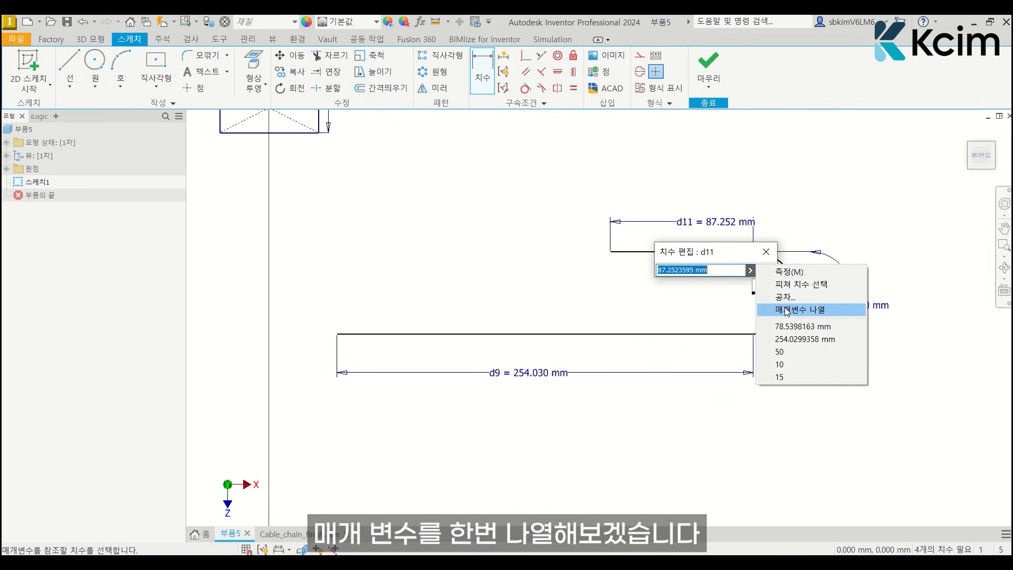
click(750, 269)
click(811, 309)
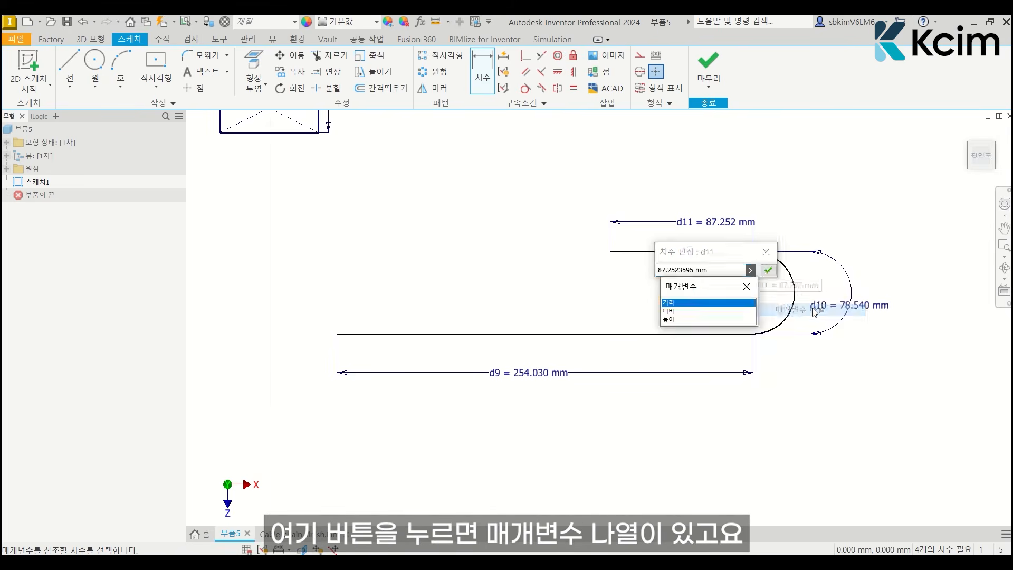
click(676, 302)
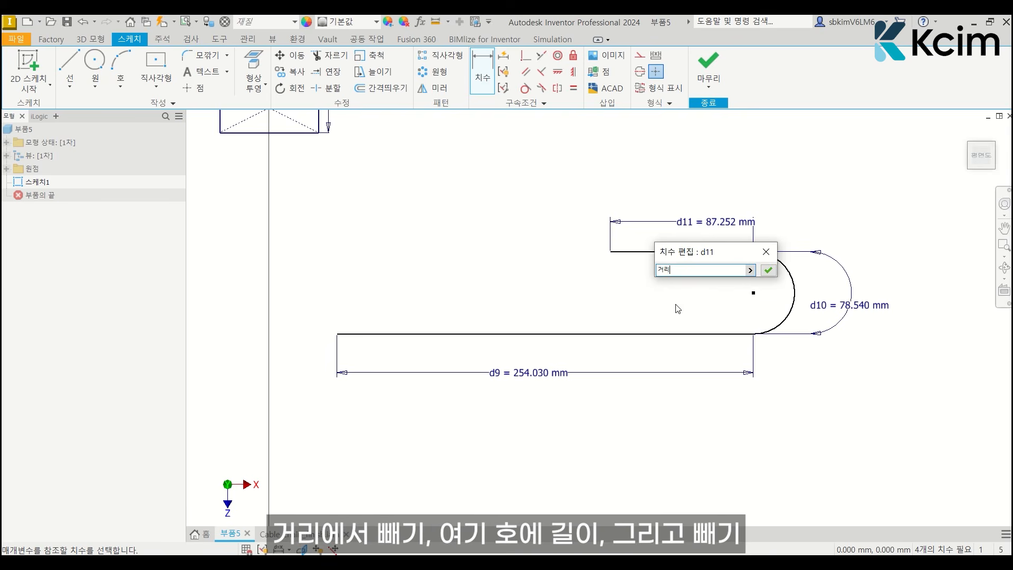
text(-)
click(850, 305)
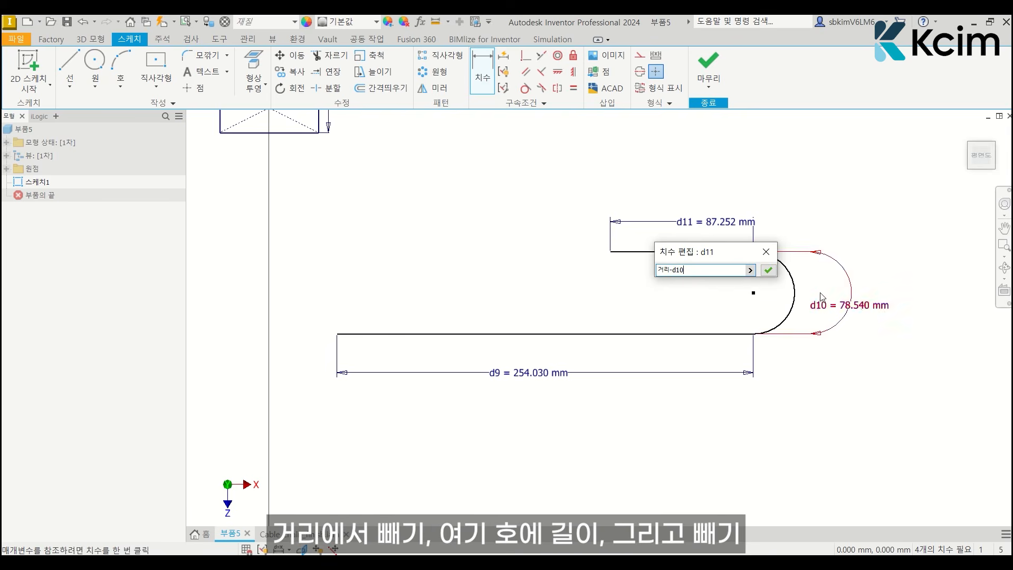
text(-)
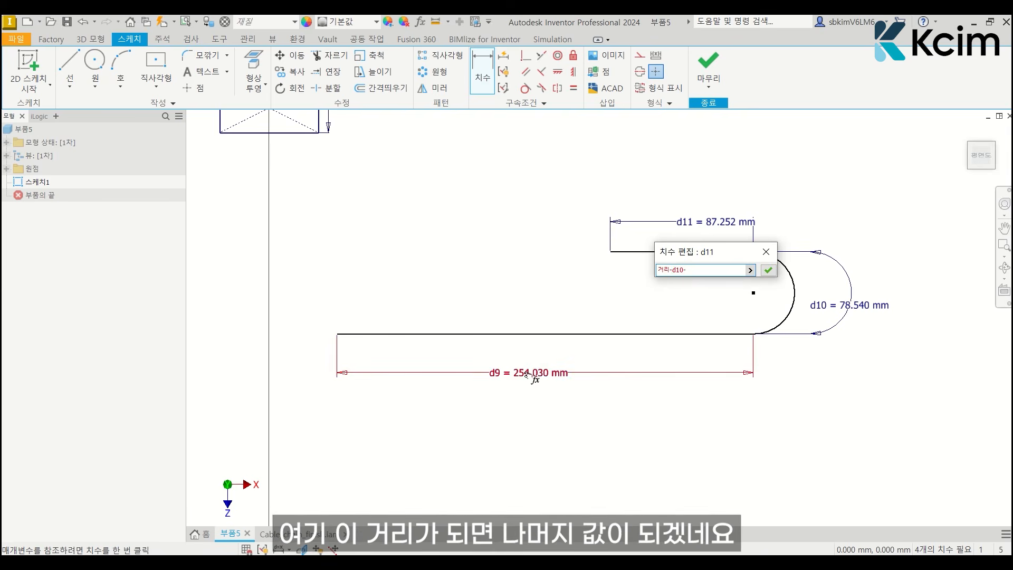
click(530, 372)
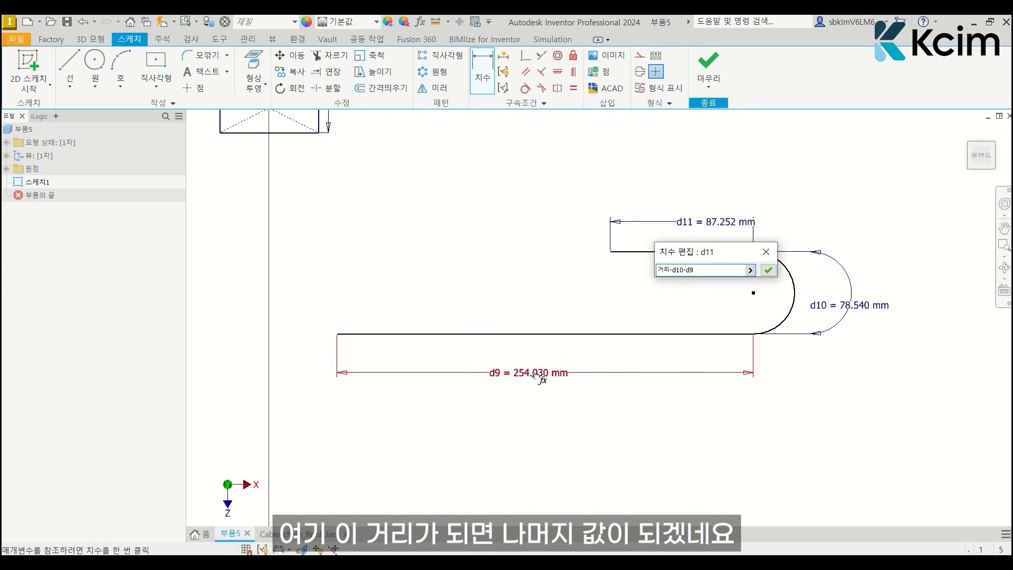
click(767, 270)
middle_drag(556, 287, 598, 288)
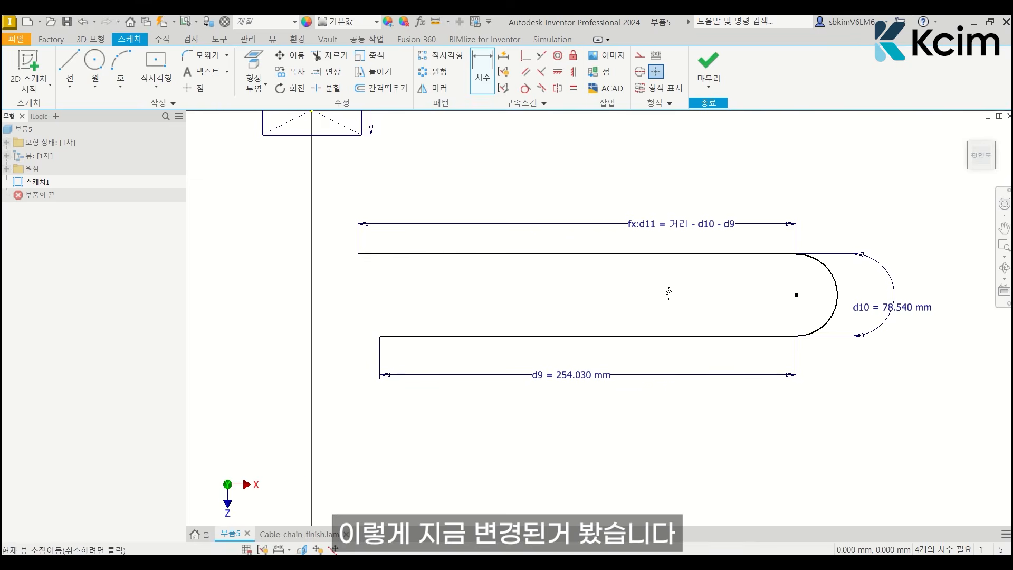
middle_drag(666, 292, 650, 296)
key(Escape)
Set the user parameter 거리 to 400 mm.
click(421, 22)
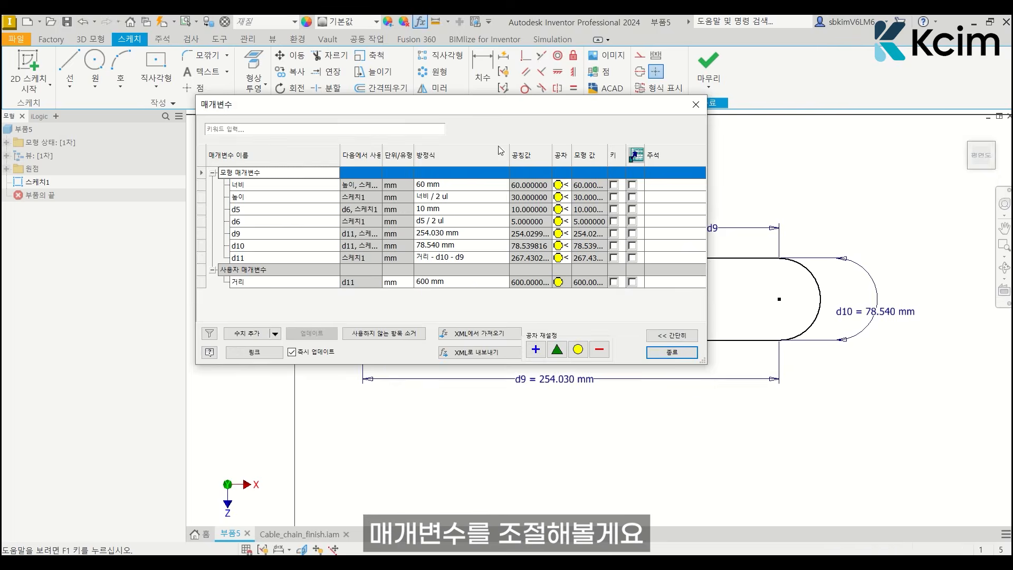
click(450, 282)
text(400)
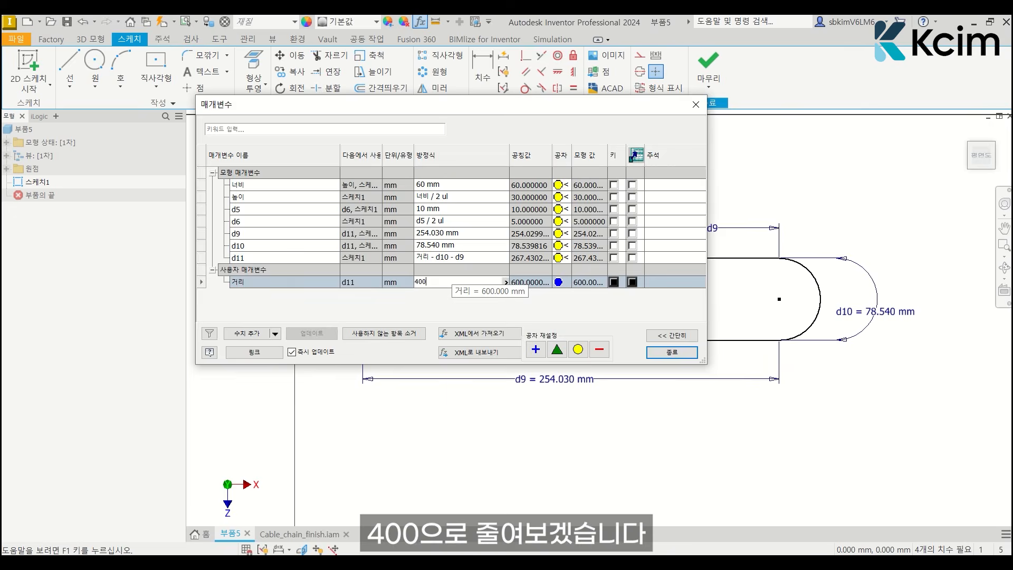
key(Return)
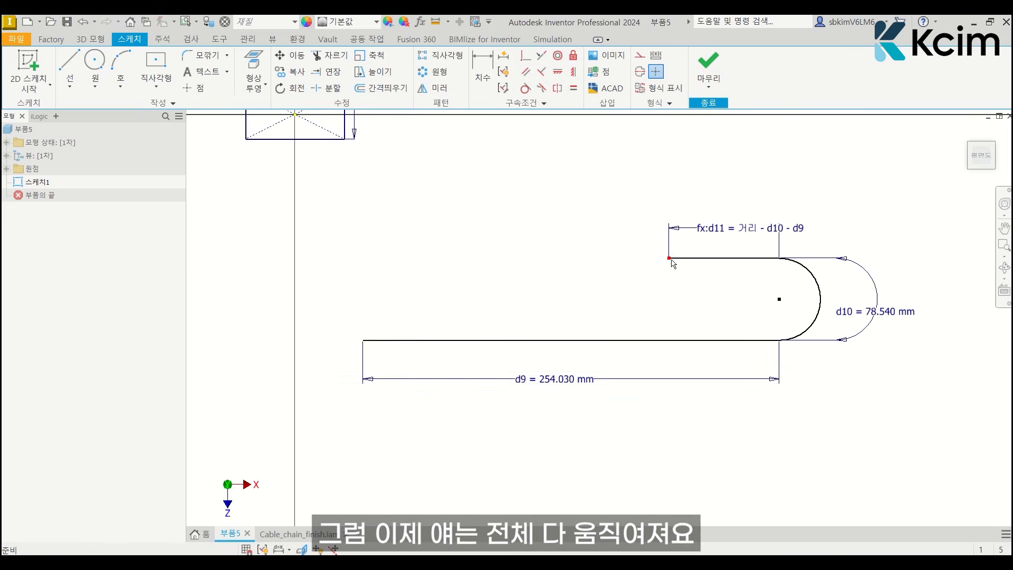
Move the whole chain path upward in the sketch and fix the end arc's centre point in place.
mouse_move(669, 258)
mouse_down()
mouse_move(646, 259)
mouse_move(615, 212)
mouse_move(669, 206)
mouse_up()
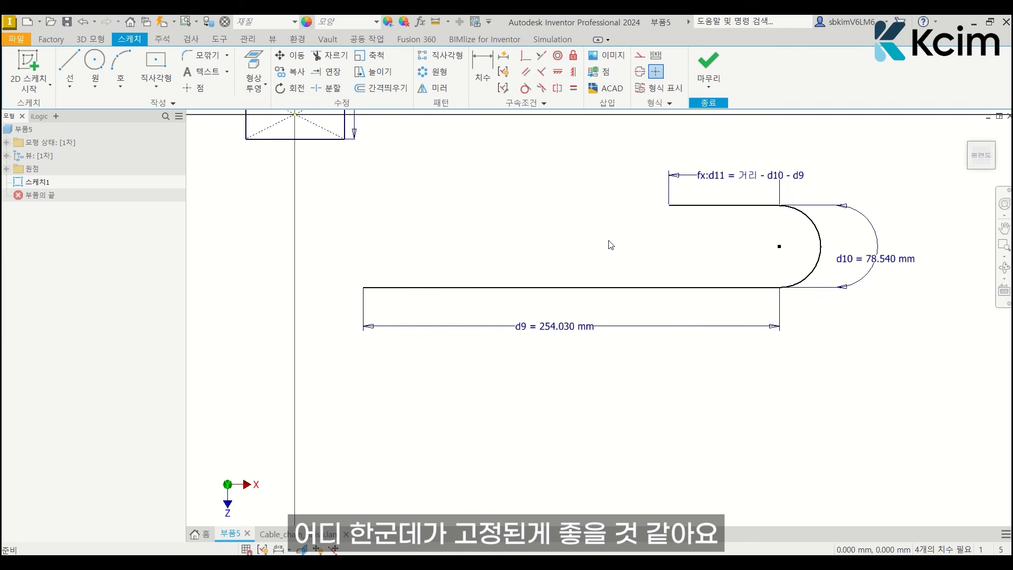
click(574, 57)
click(779, 247)
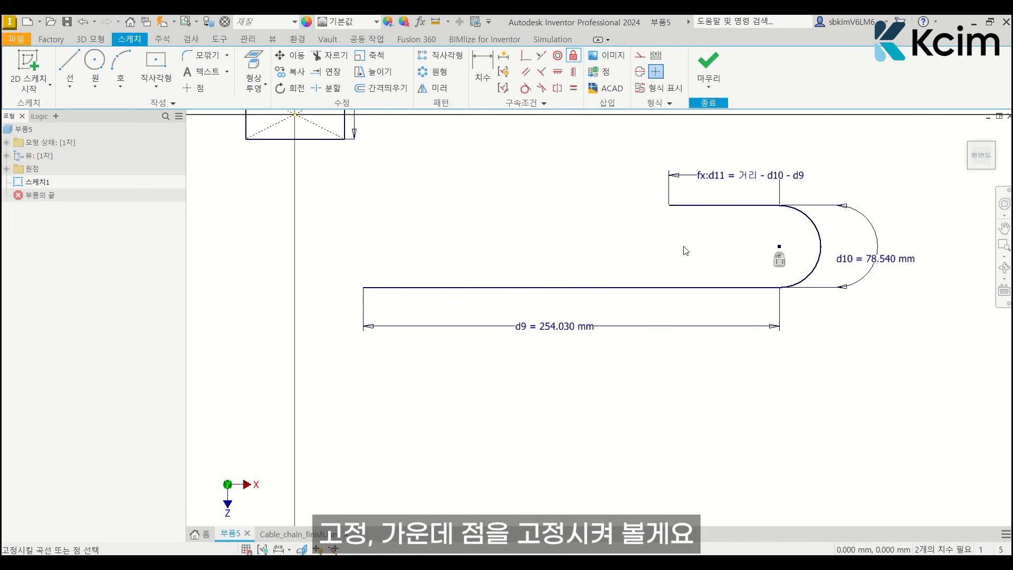
key(Escape)
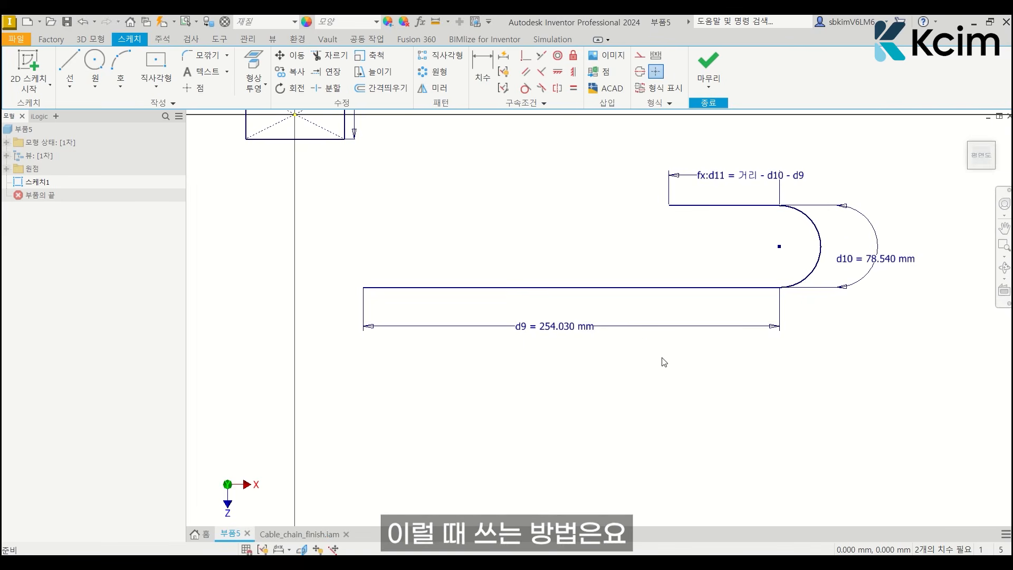
Convert the lower line's length dimension to a driven dimension and pull the line's free end inward to about 207 mm long.
drag(658, 361, 467, 319)
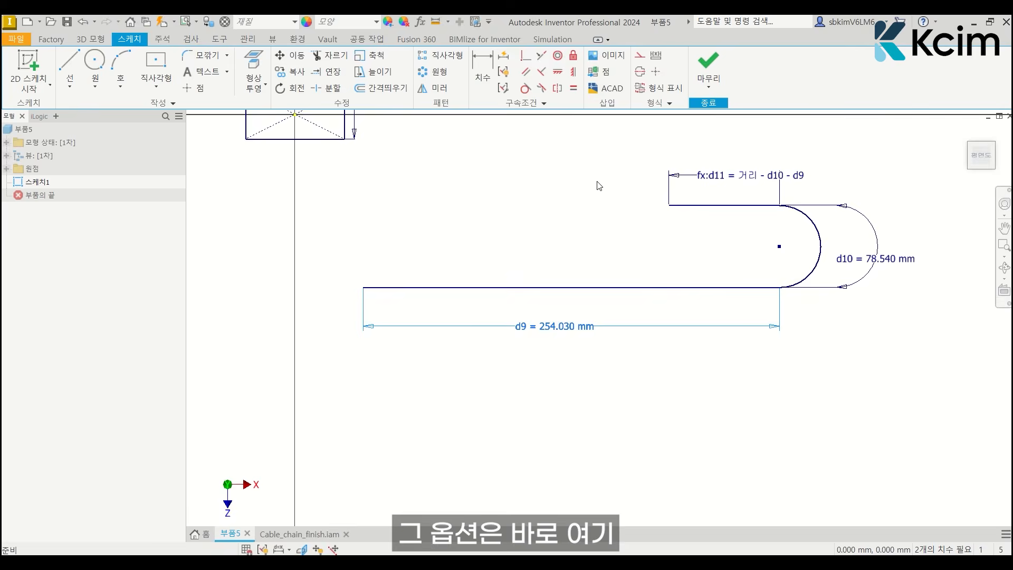
click(656, 56)
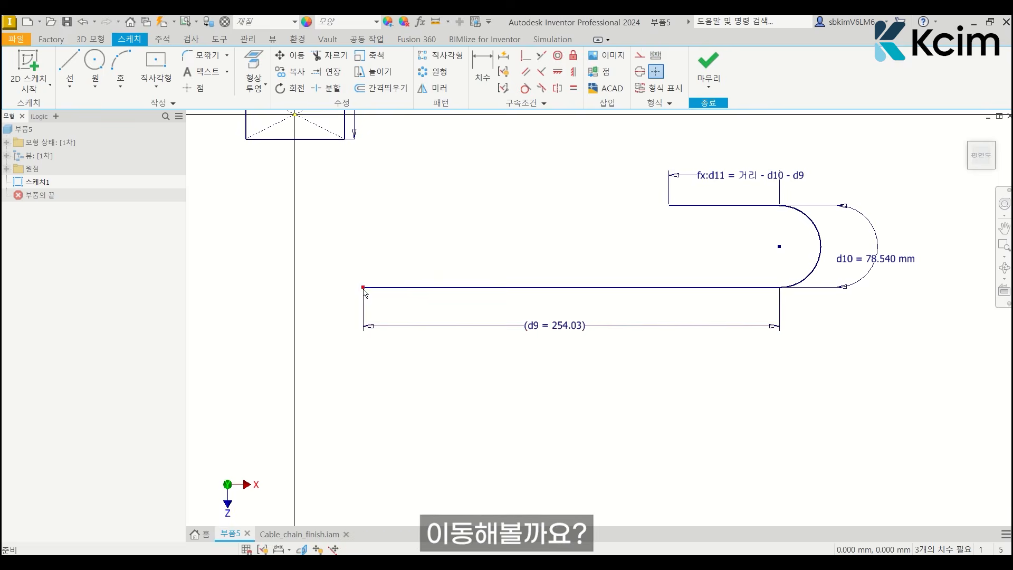
mouse_move(363, 287)
mouse_down()
mouse_move(620, 288)
mouse_move(409, 288)
mouse_move(543, 287)
mouse_move(439, 287)
mouse_up()
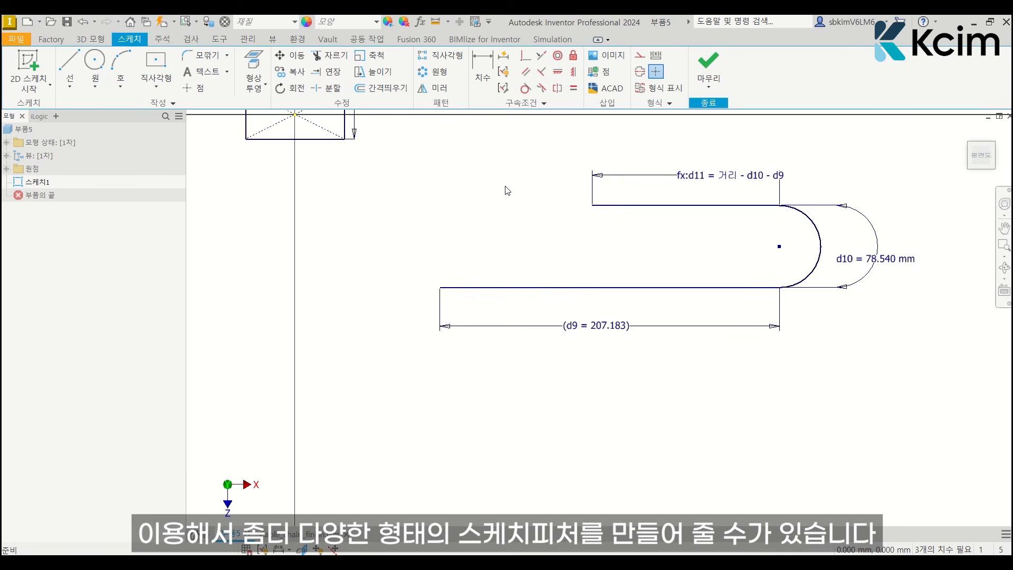
Offset the connected U-shaped chain path inward to make a narrow parallel copy.
key(o)
click(663, 205)
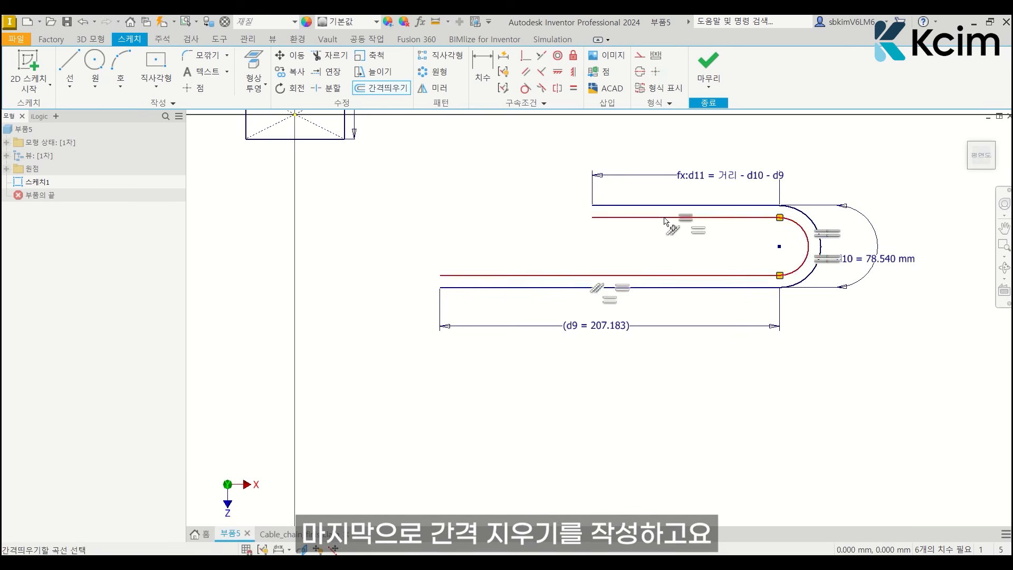
click(666, 222)
Close both open ends of the offset chain profile with short vertical lines joining the outer and inner paths.
click(69, 67)
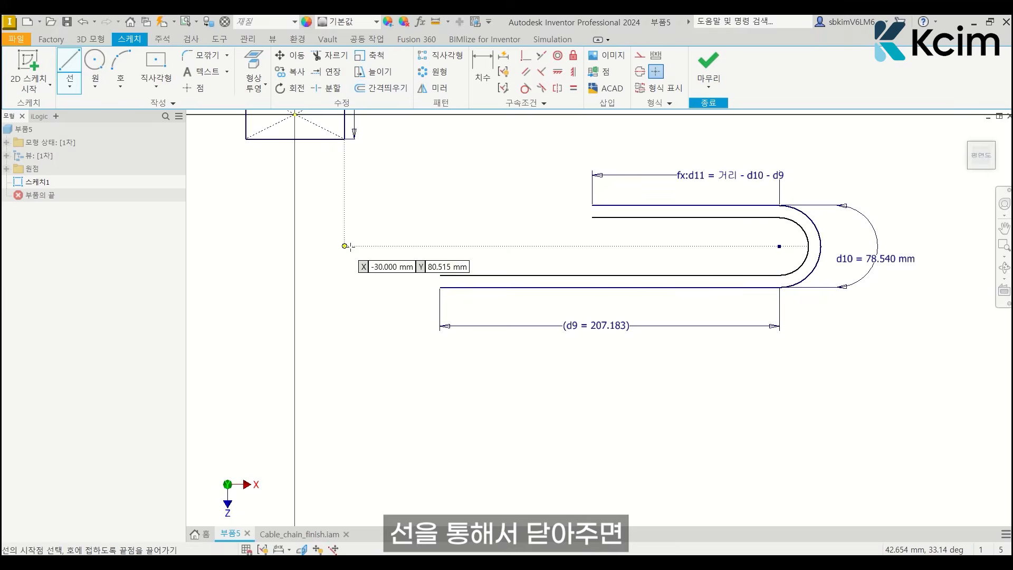
click(439, 275)
click(440, 287)
click(591, 205)
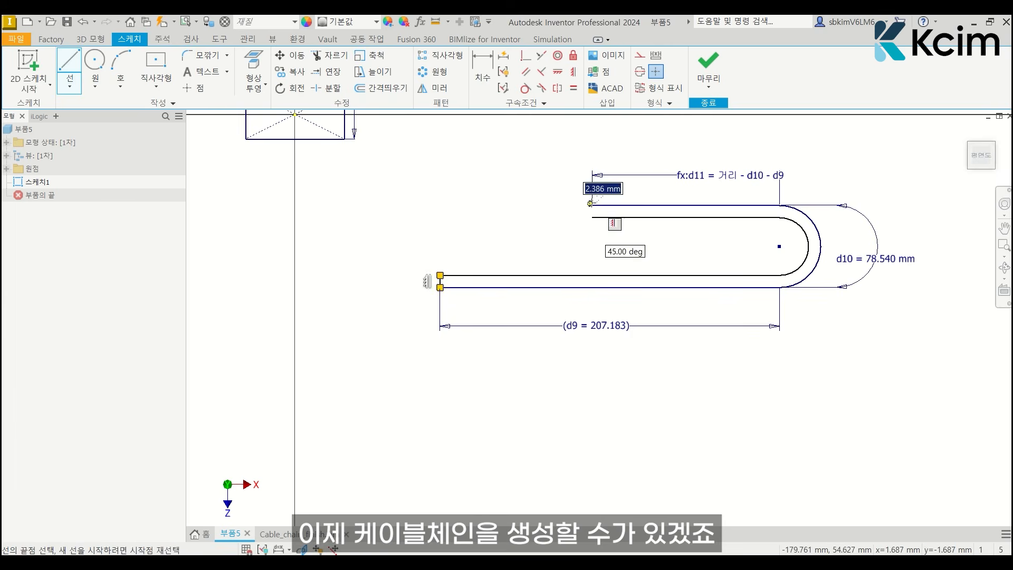
click(591, 217)
key(Escape)
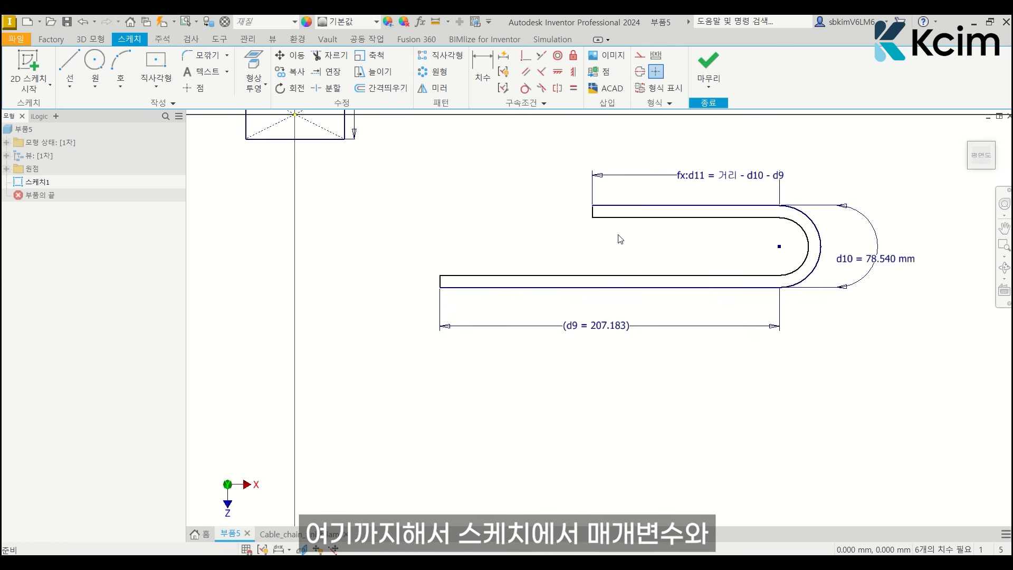